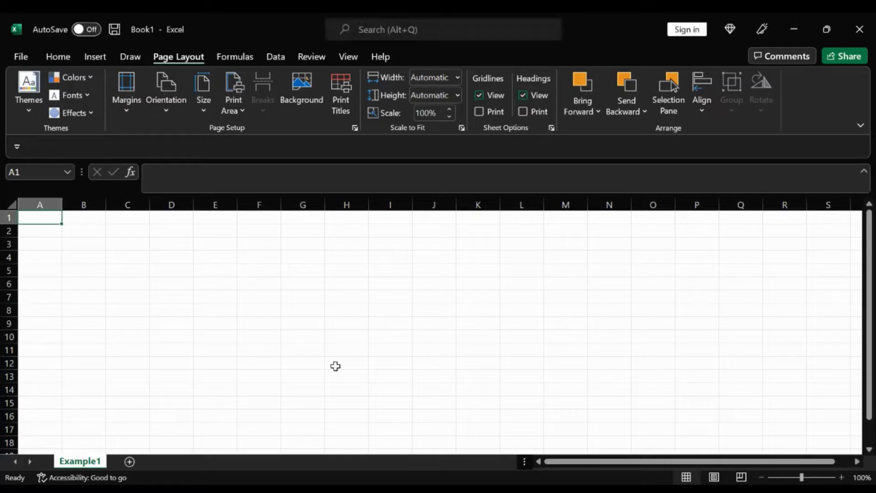
Paste the net income question into A1 and move to B4.
key(ctrl+v)
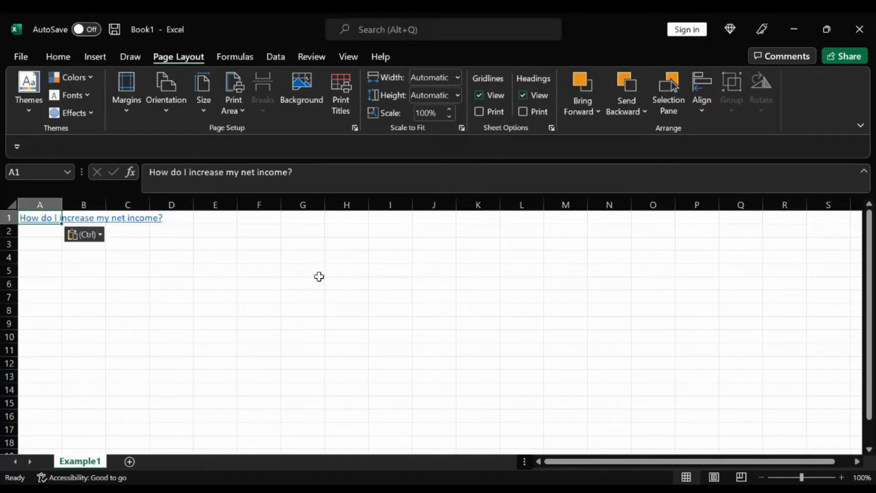
key(Down)
key(Right)
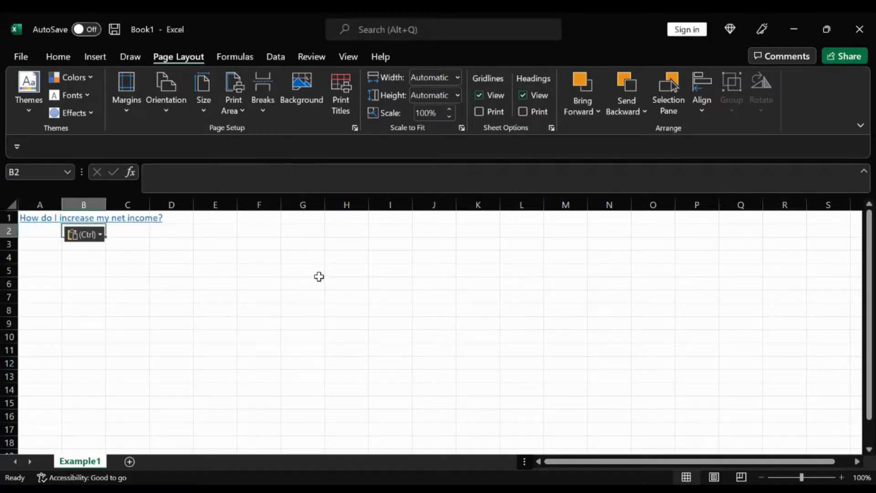
key(Down)
key(Down)
key(Down)
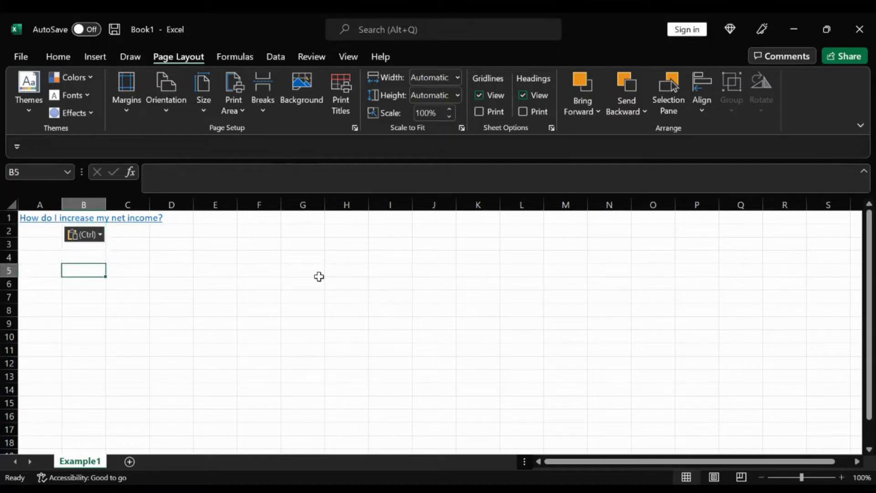
key(Up)
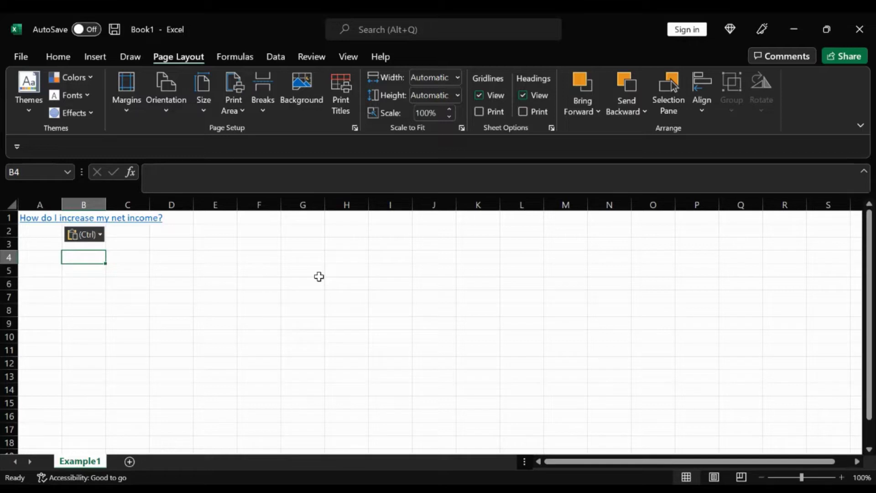
Enter Revenue, Cost of Goods Sold and Gross Profit in B4:B6.
text(Revenue)
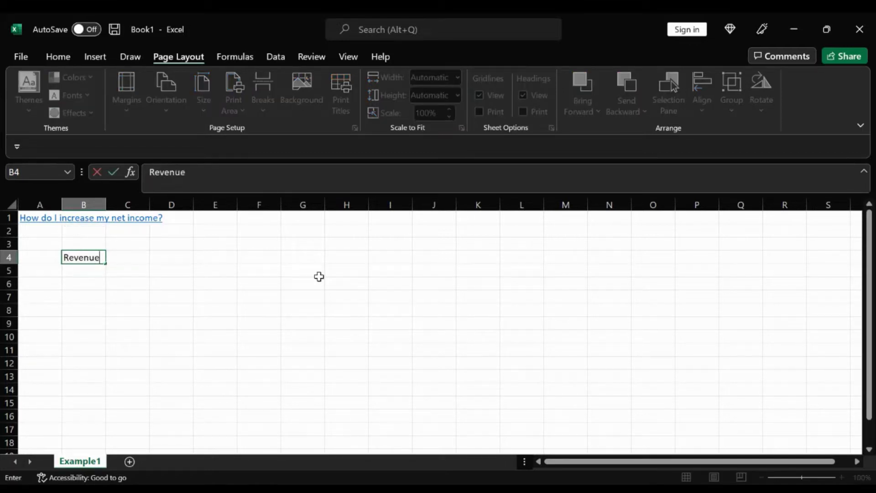
key(Return)
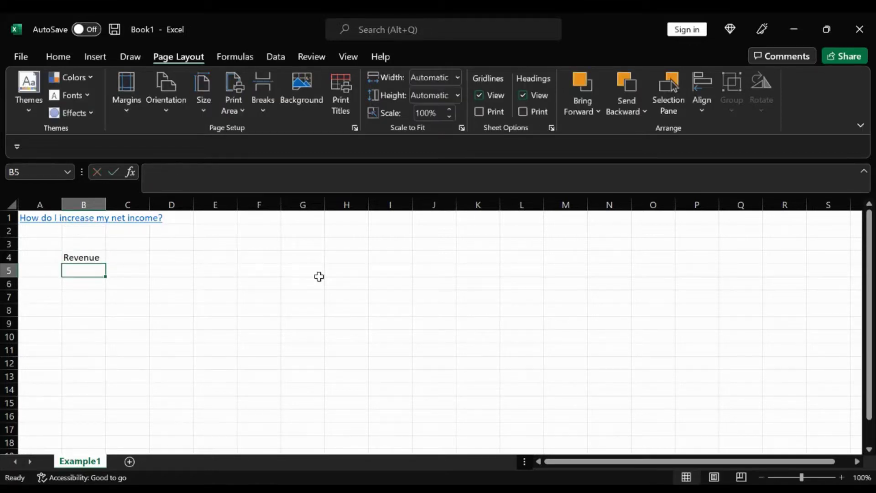
text(Cost of Goo)
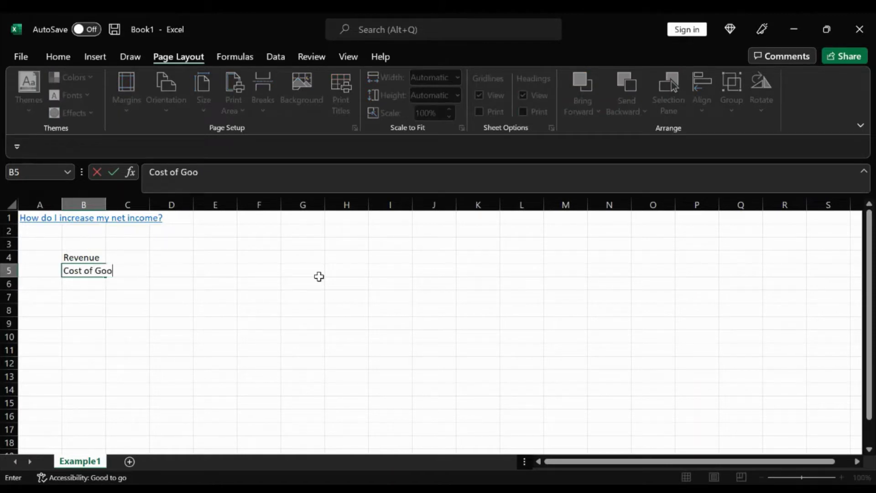
text(ds Sold)
key(Return)
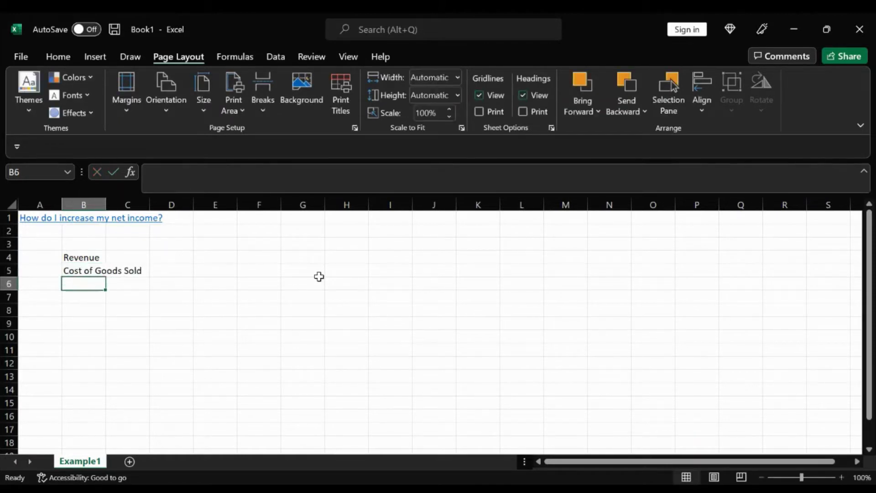
text(Gros)
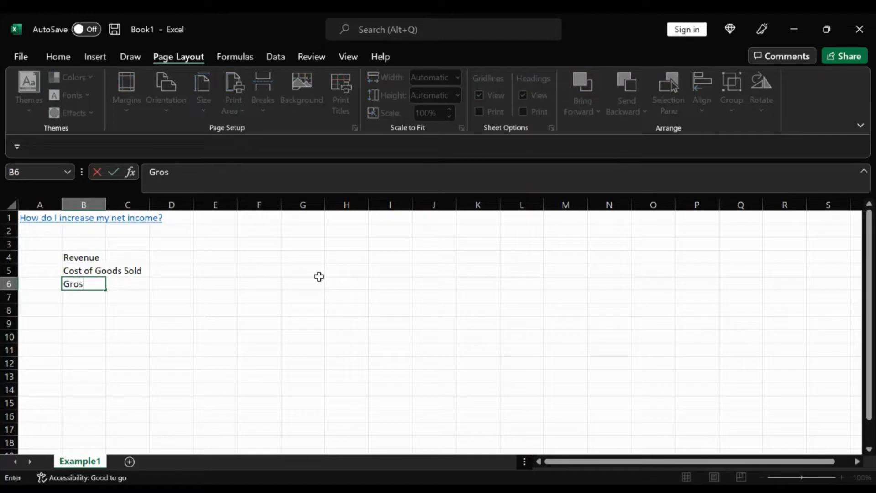
text(s Profit)
key(Return)
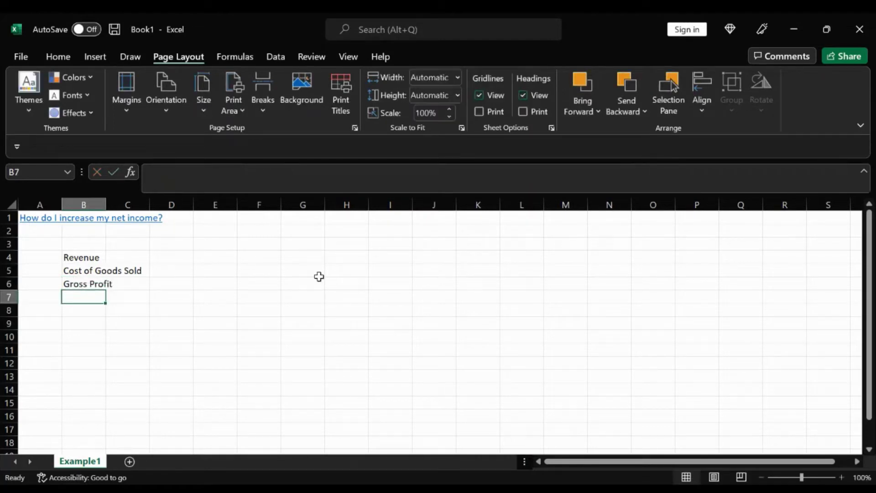
Add Operating Expenses and Net Profit in B7:B8, then AutoFit column B.
text(Operating EXPE)
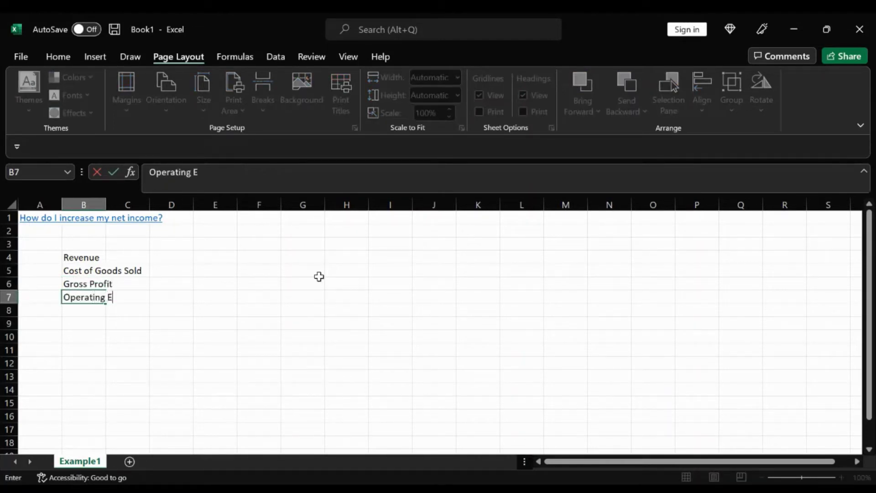
key(BackSpace)
key(BackSpace)
key(BackSpace)
text(xpen)
key(BackSpace)
text(nses)
key(Return)
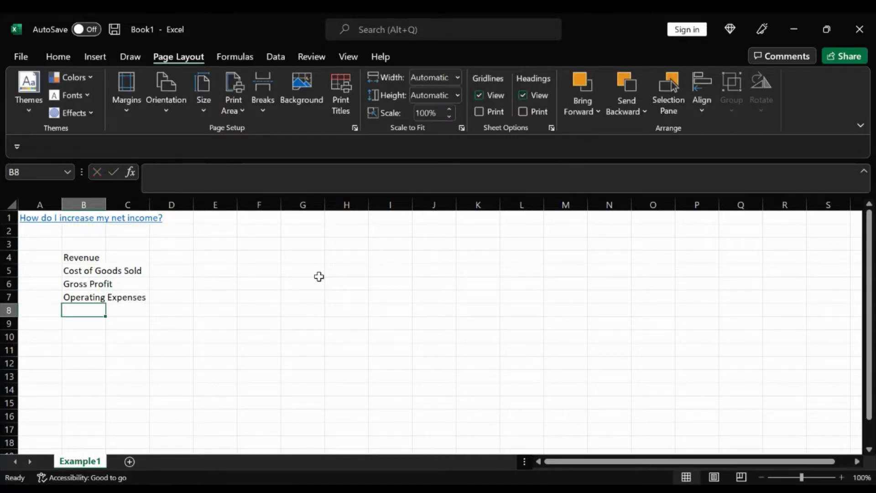
text(Net Profit)
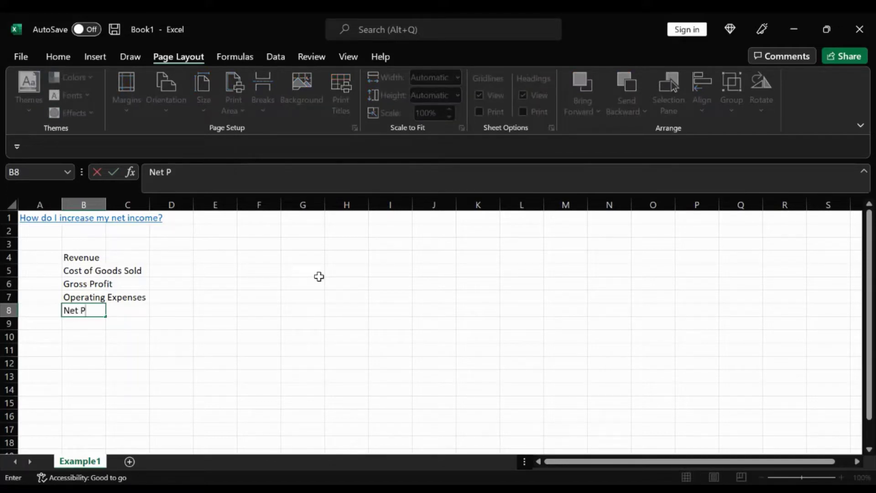
click(241, 294)
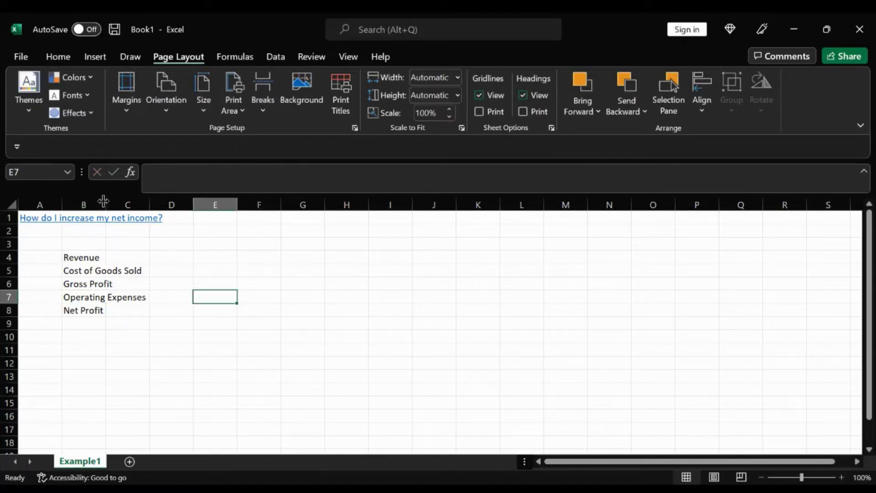
double_click(106, 204)
click(167, 258)
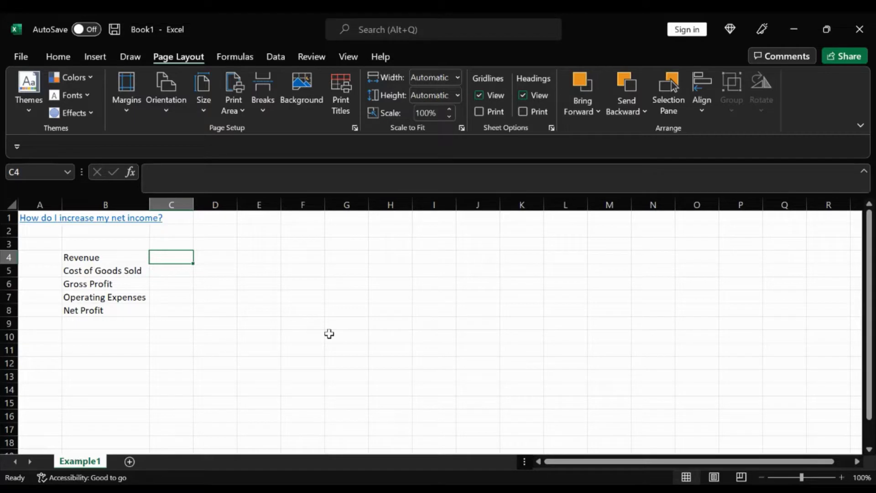
Label B2 as 'Hours' and B3 as 'Rates'.
key(Left)
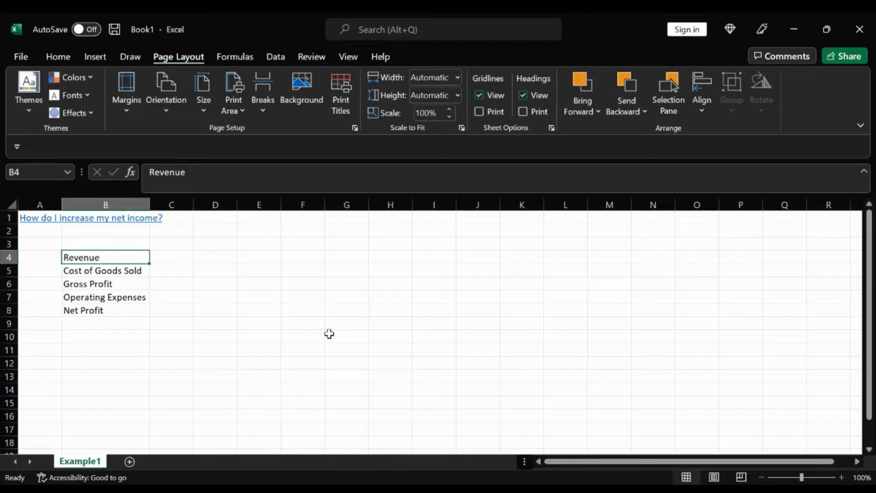
key(Up)
key(Up)
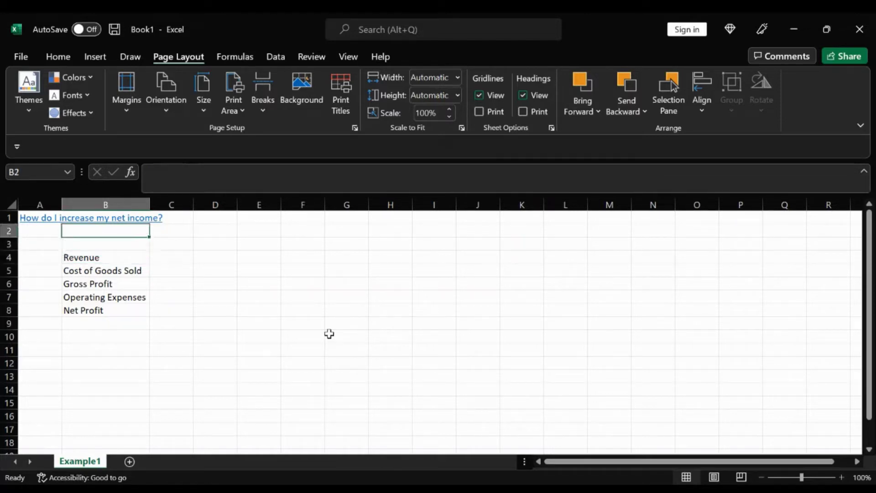
text(Hours)
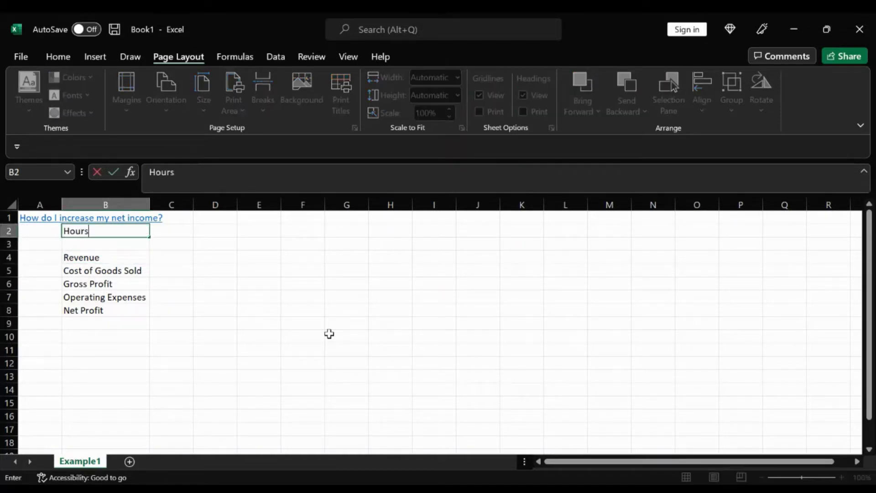
key(Return)
text(Rates)
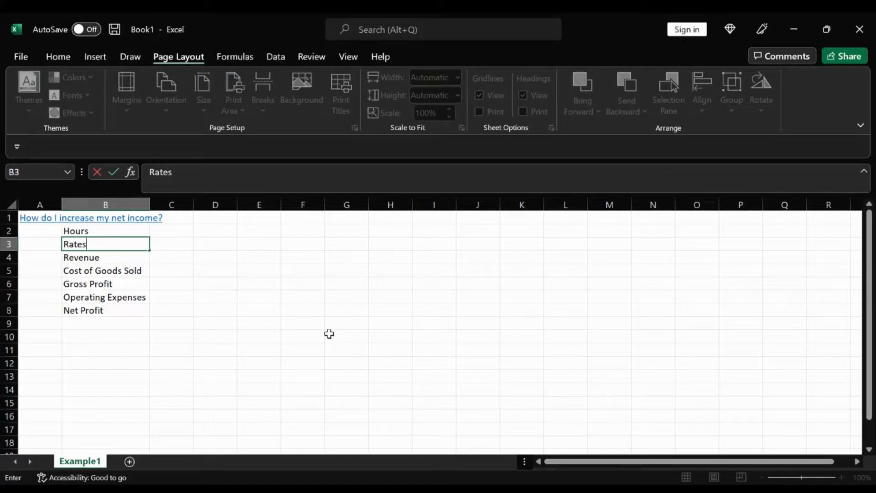
key(Tab)
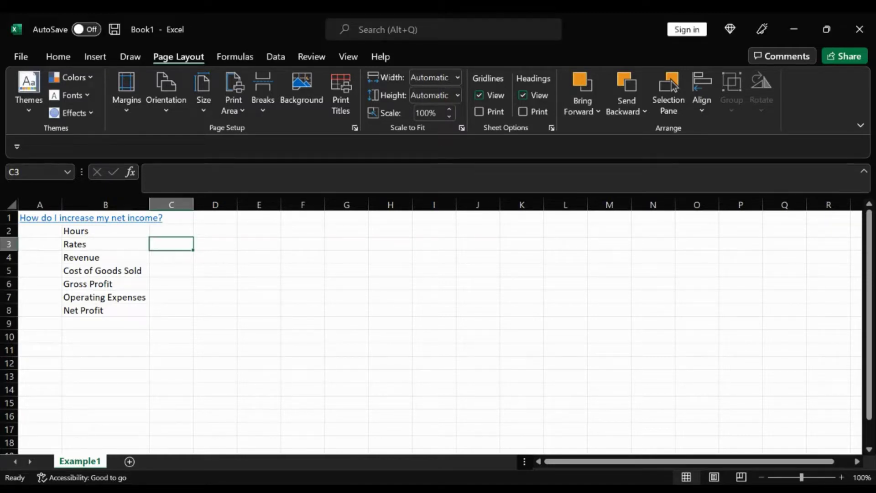
Enter 300 hours in C2 and a rate of 100 in C3.
click(182, 231)
text(300)
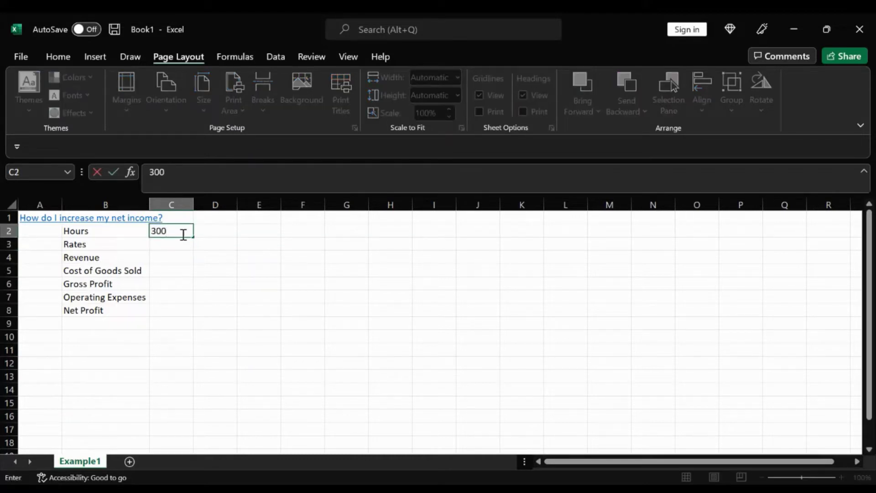
key(Return)
text(100)
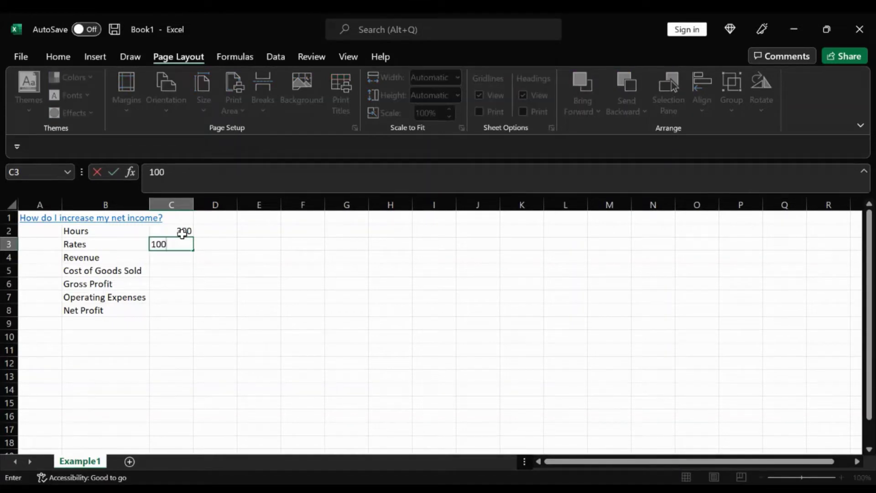
key(Return)
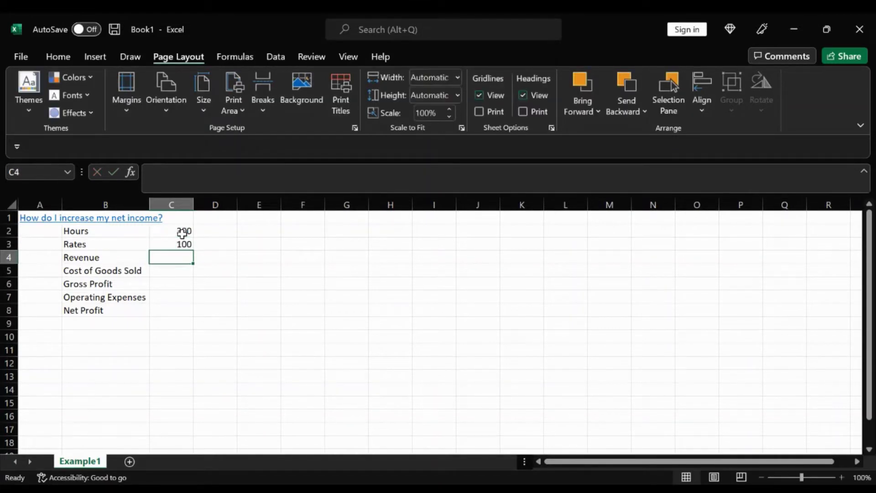
Enter percentages 100% in D4, 45% in D5 and 30% in D7.
key(Right)
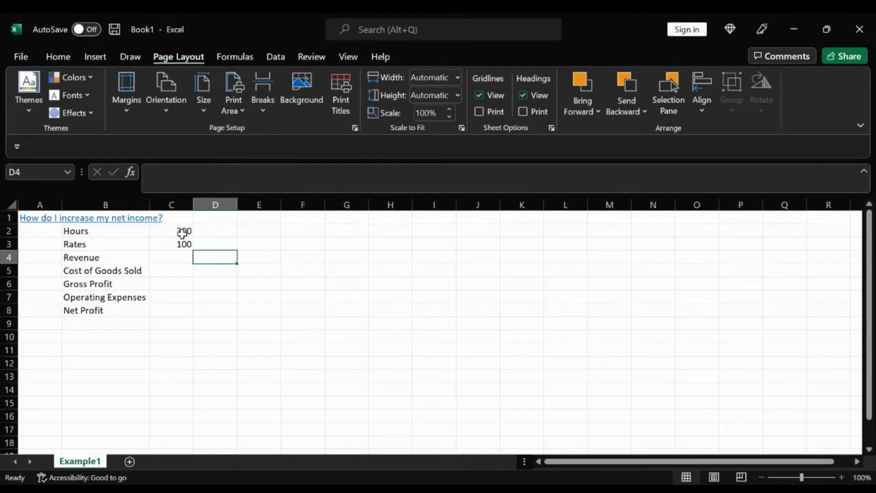
text(100%)
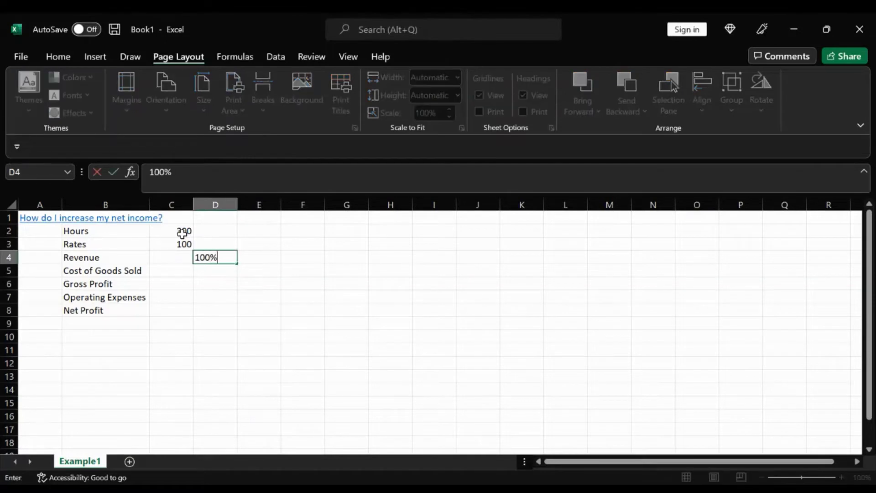
key(Return)
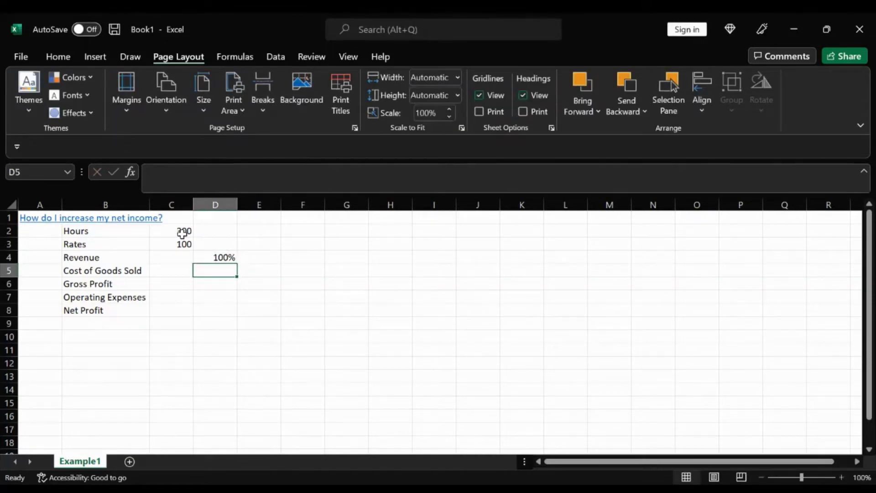
text(45%)
key(Return)
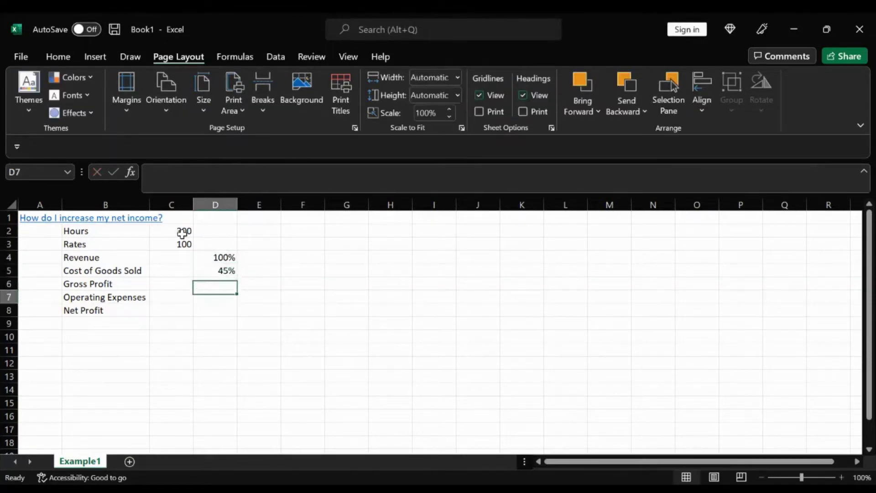
key(Return)
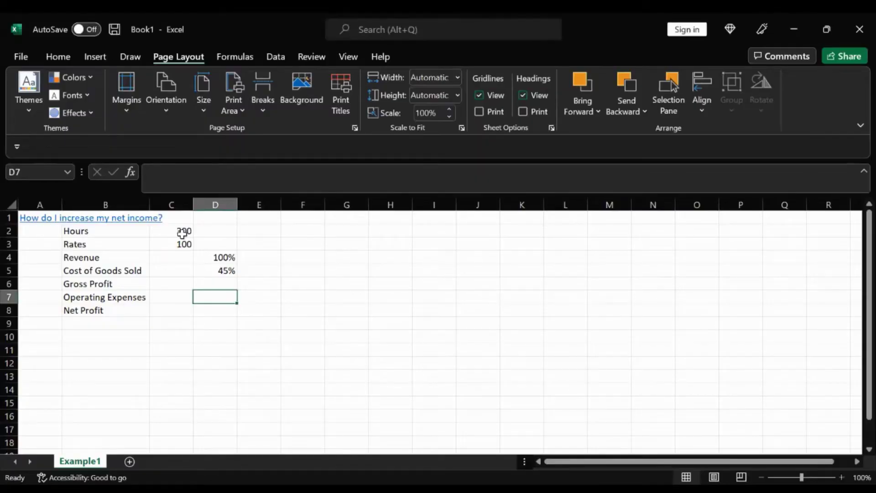
text(30%)
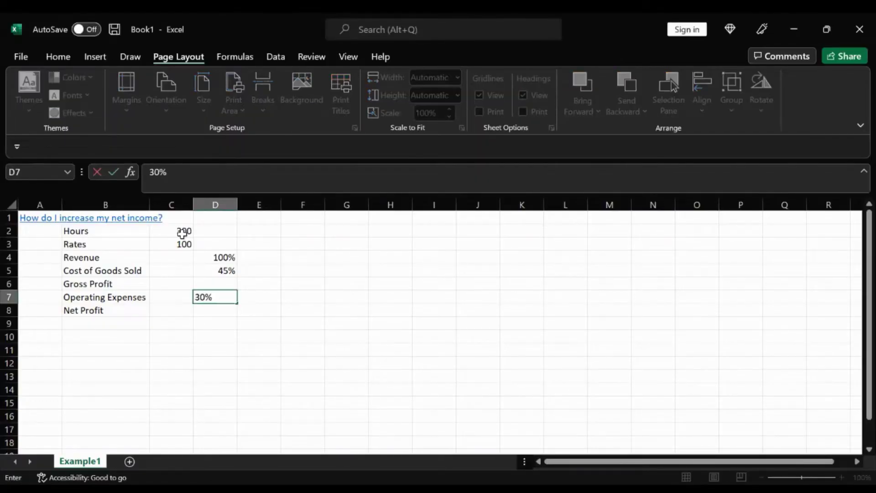
key(ctrl+Return)
click(169, 260)
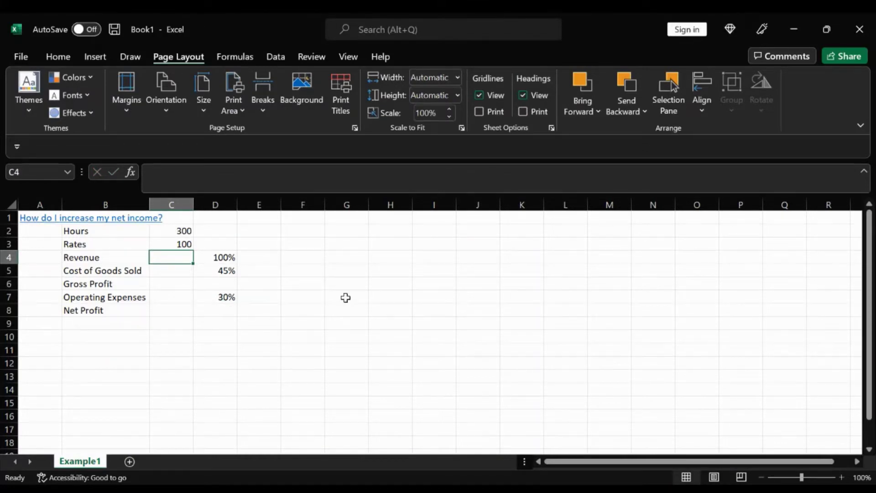
Calculate Revenue in C4 as =C2*C3, giving 30000.
text(=)
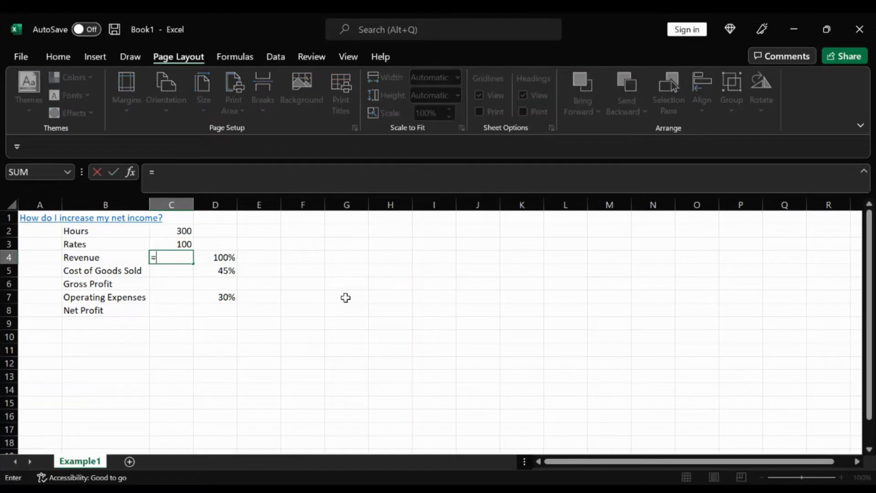
click(177, 233)
text(*)
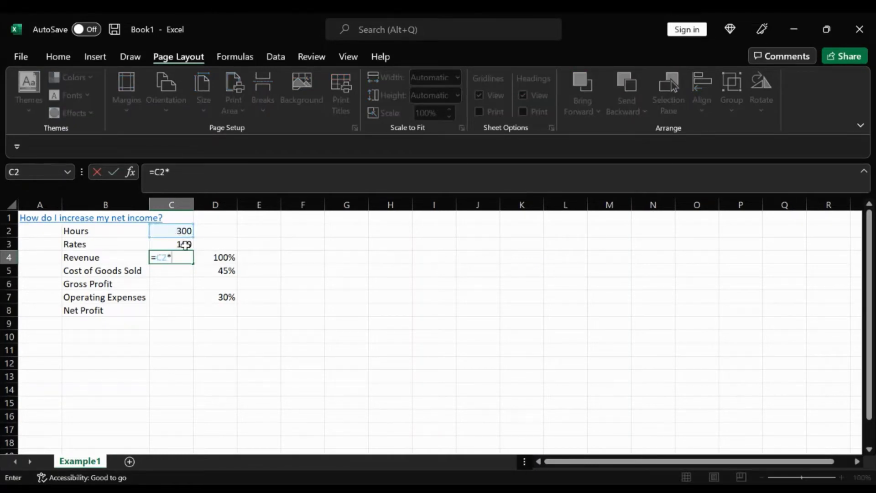
click(182, 243)
key(Return)
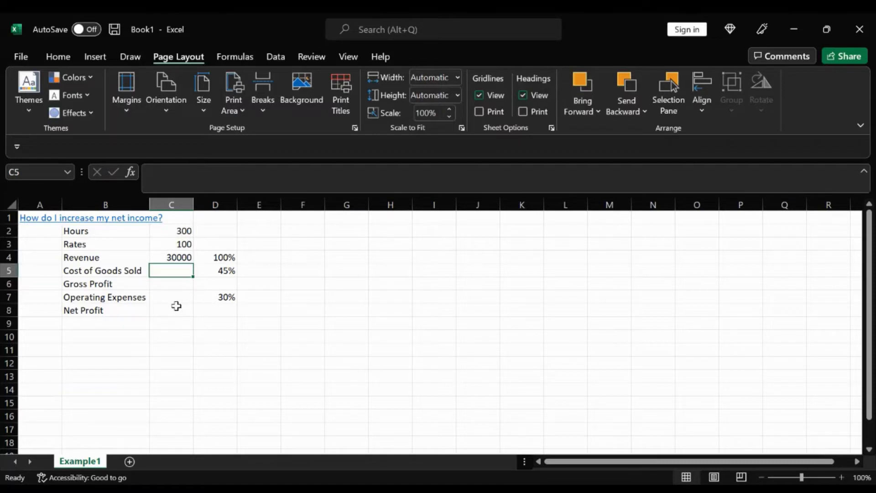
Calculate Cost of Goods Sold in C5 as =C4*D5, giving 13500.
click(227, 272)
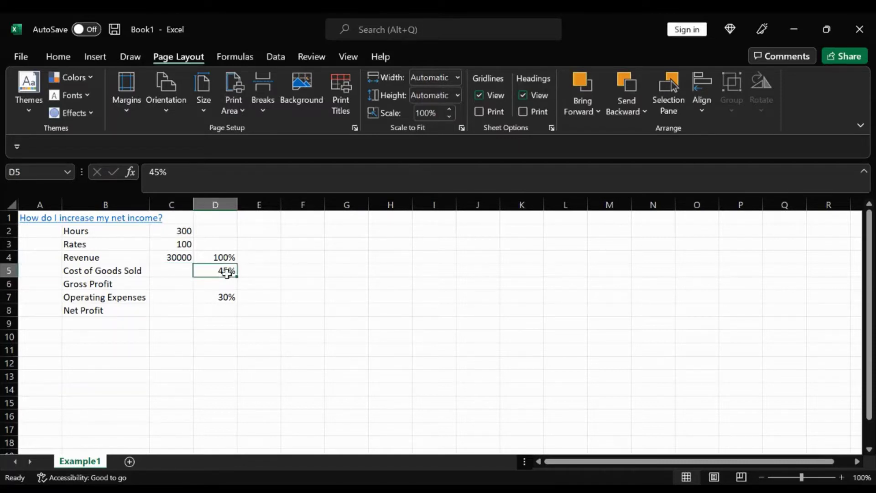
click(178, 274)
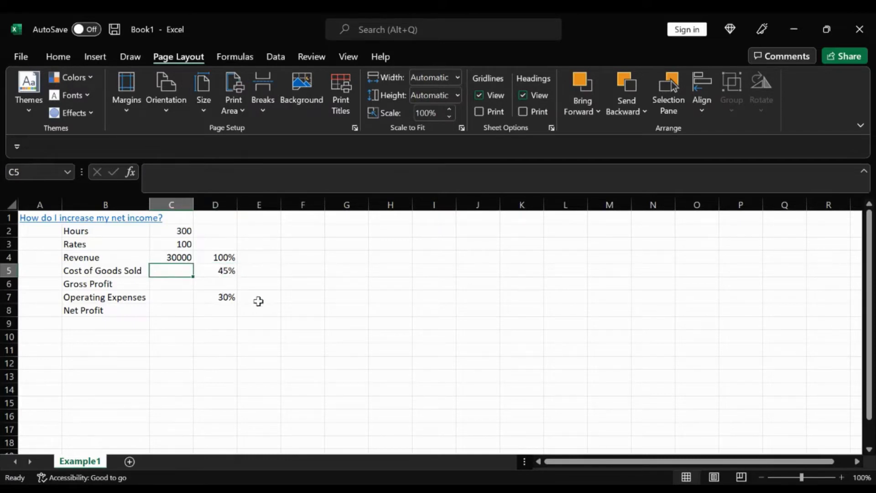
text(=)
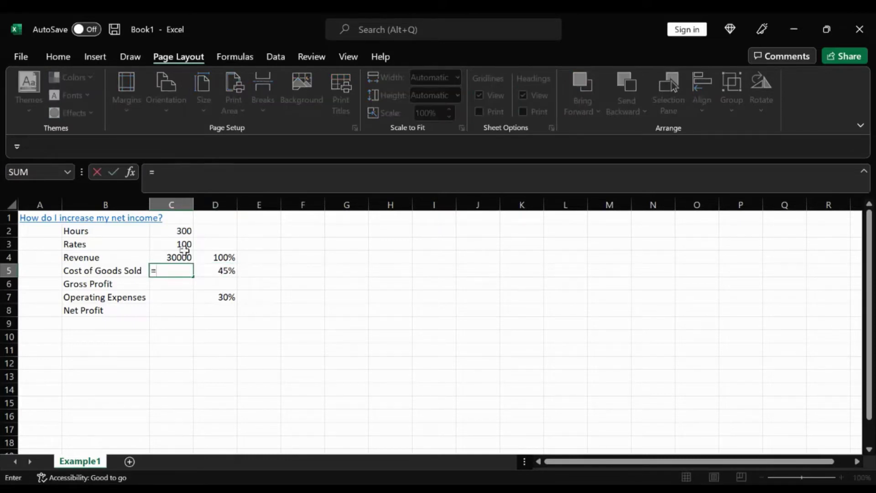
click(178, 259)
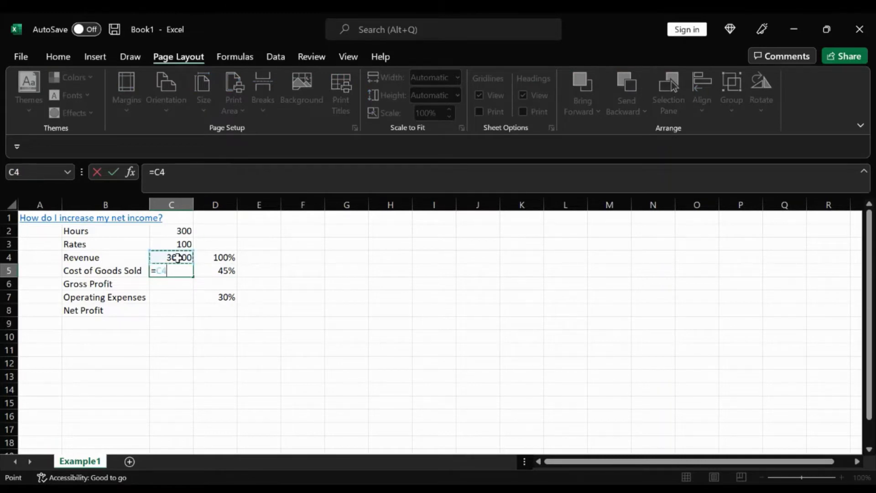
text(*)
click(218, 274)
key(Return)
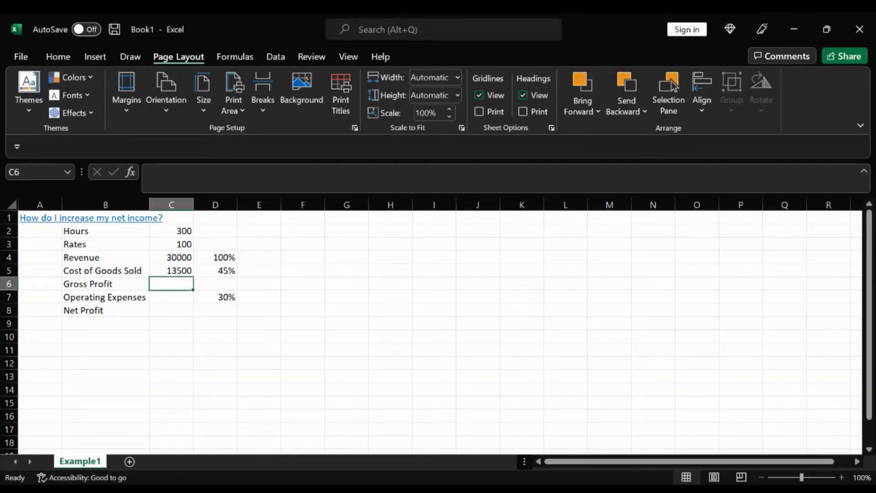
Calculate Gross Profit in C6 as =C4-C5, giving 16500.
text(=)
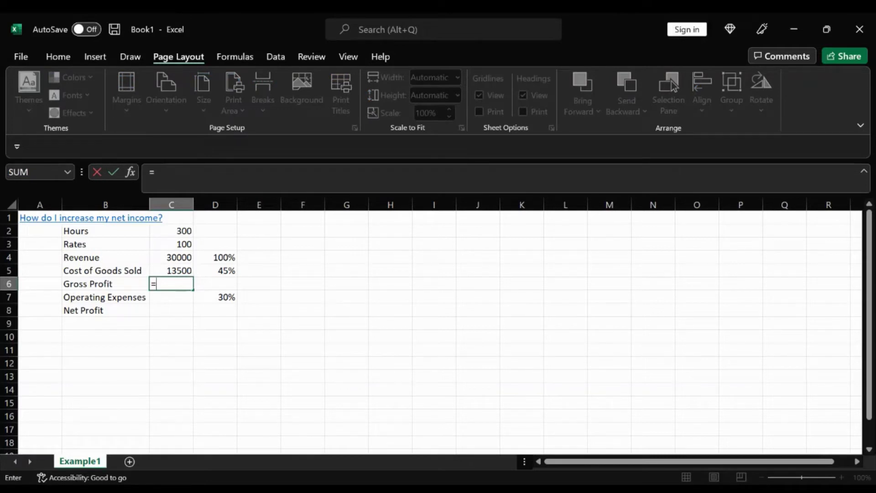
click(171, 258)
text(-)
click(162, 271)
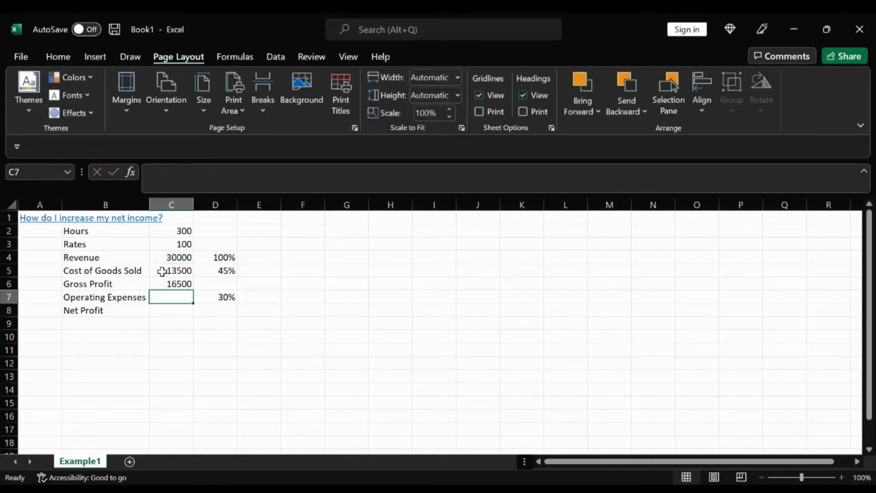
click(216, 286)
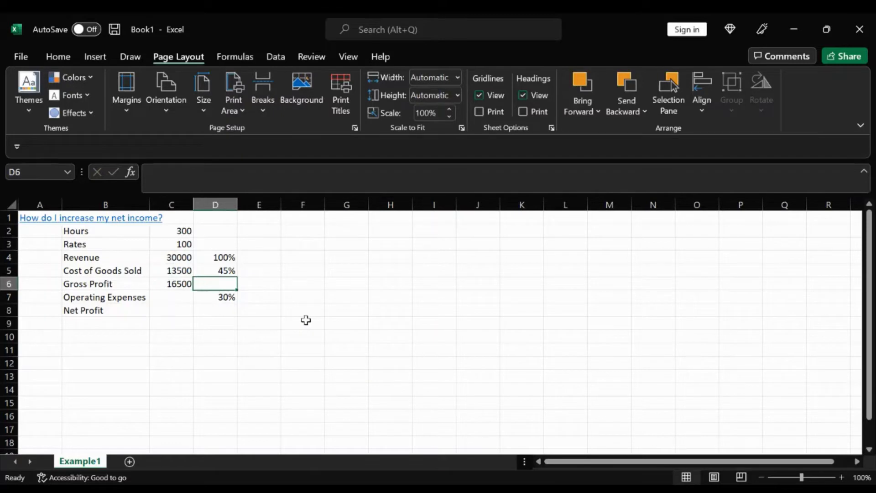
click(181, 283)
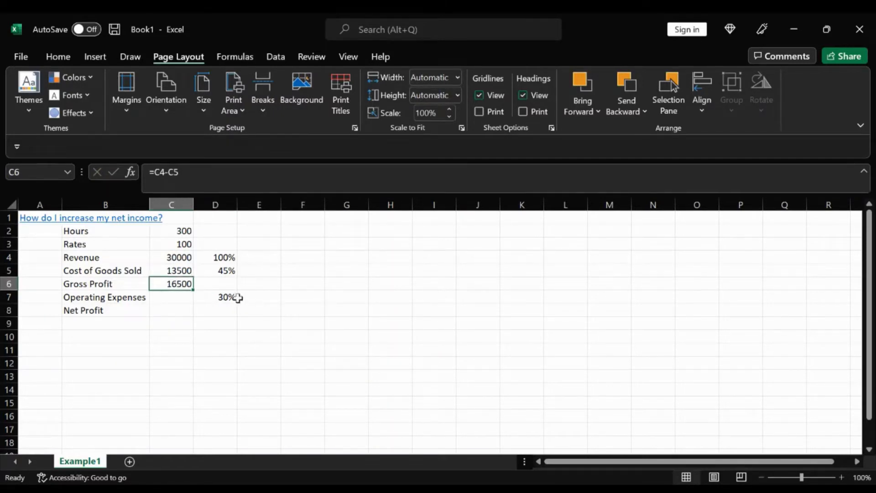
Enter =C6/C4 in D6 and format it as a percentage, showing 55%.
click(224, 284)
text(=)
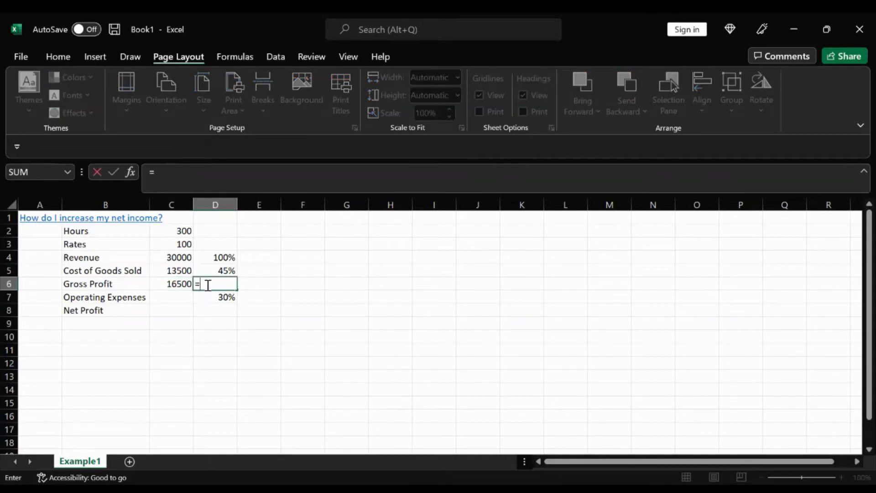
click(176, 283)
text(/)
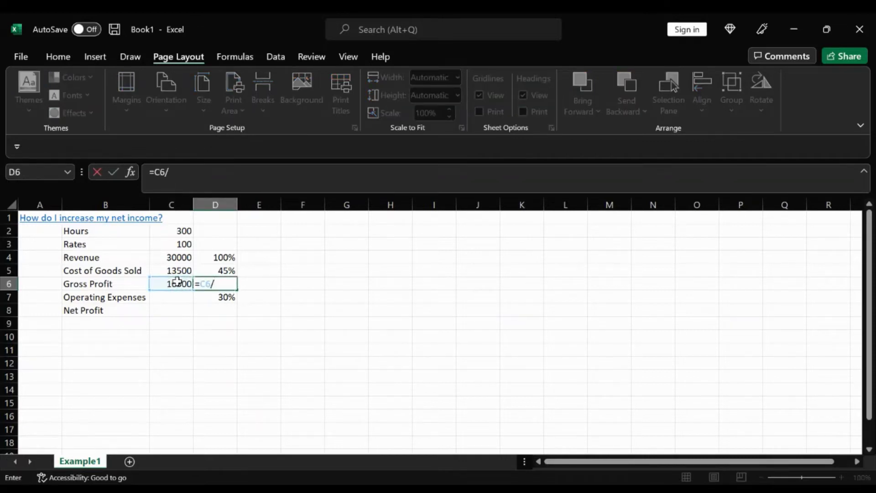
click(181, 258)
key(Return)
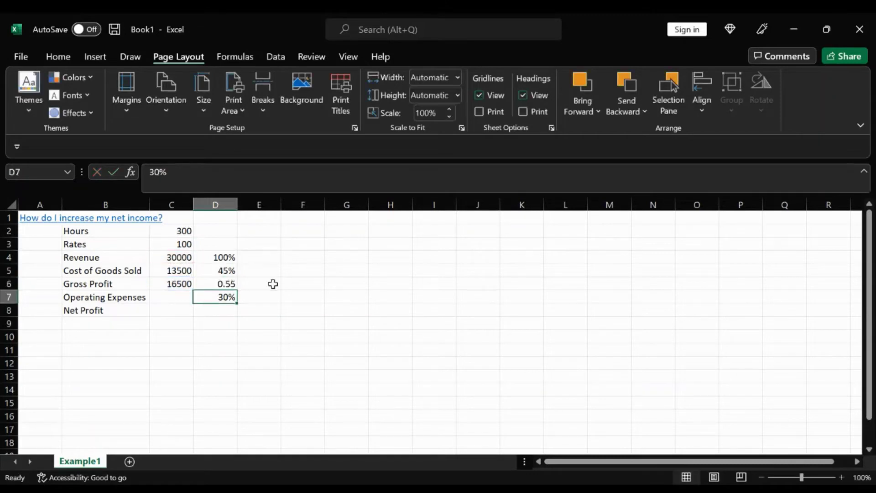
click(226, 284)
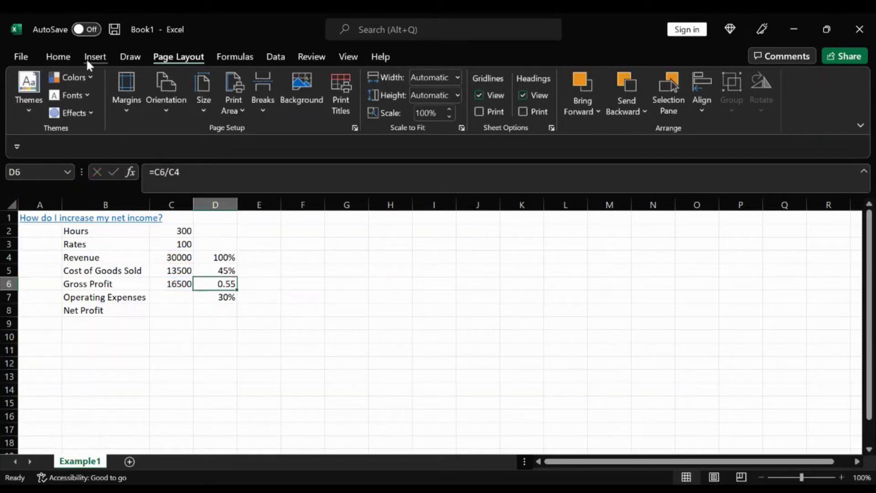
click(58, 56)
click(450, 95)
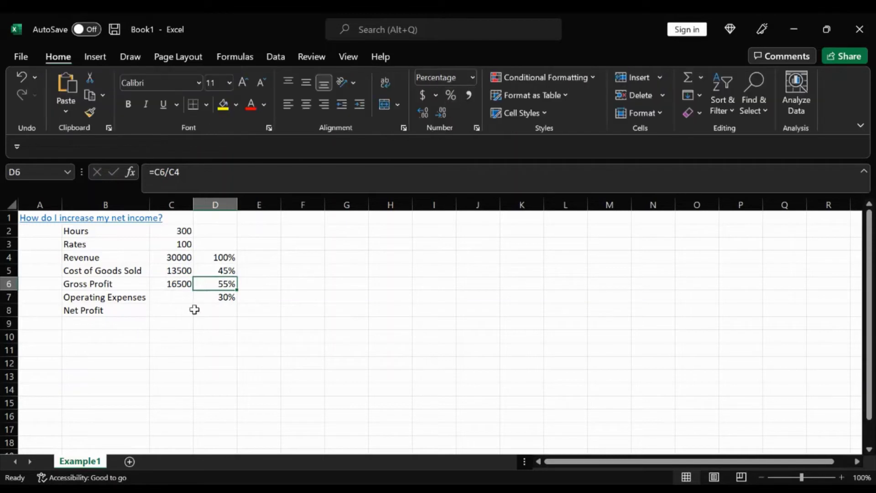
click(179, 300)
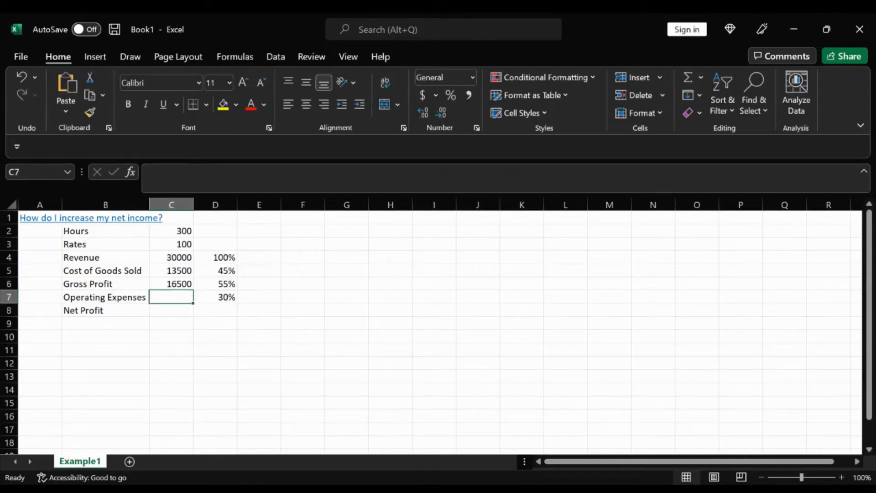
Calculate Operating Expenses in C7 as =D7*C4, giving 9000.
key(alt+Tab)
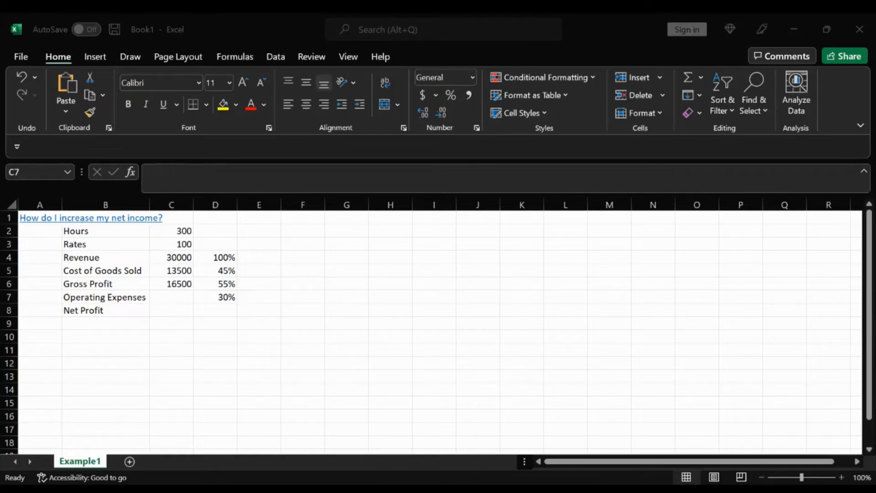
key(alt+Tab)
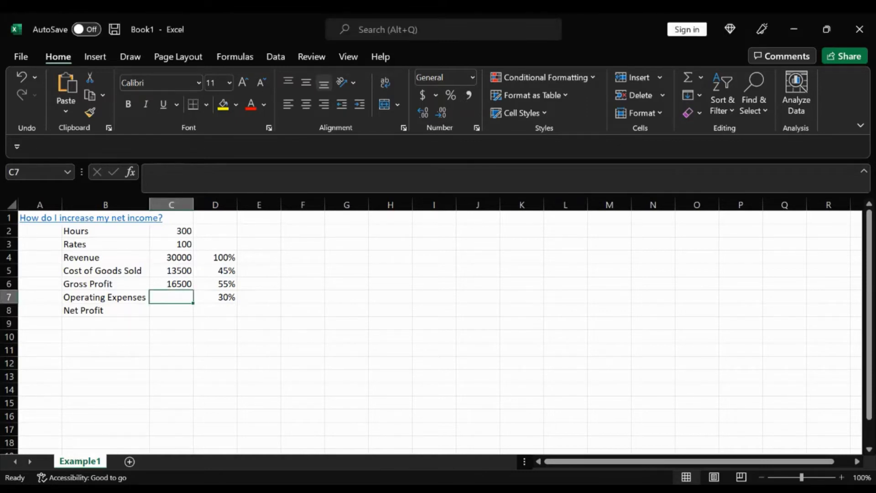
text(=)
click(213, 297)
text(*)
click(164, 254)
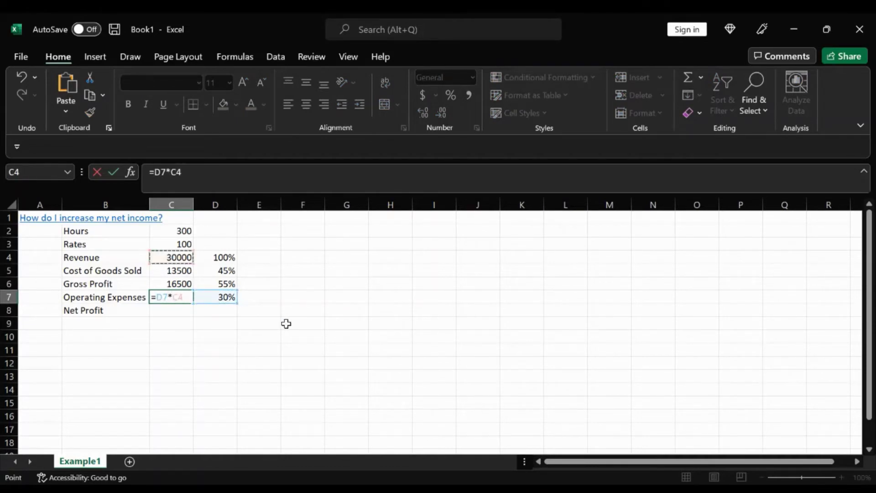
key(Return)
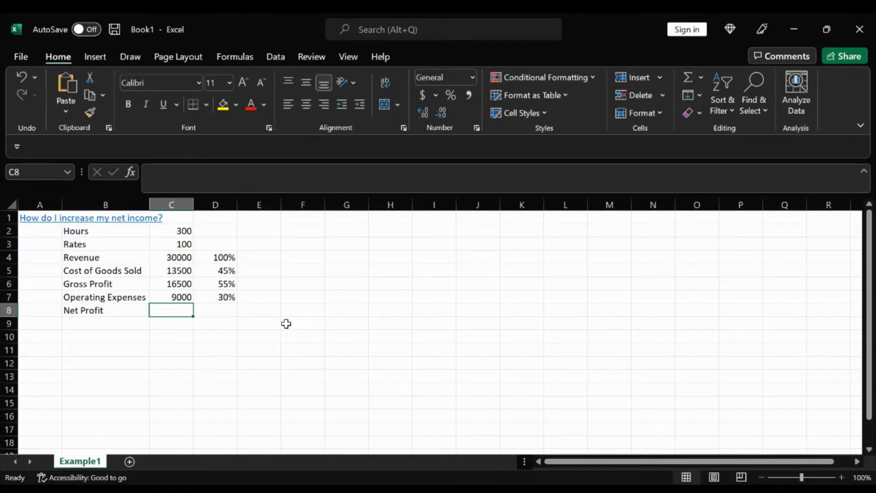
Calculate Net Profit in C8 as =C6-C7, giving 7500.
text(=)
click(178, 283)
text(-)
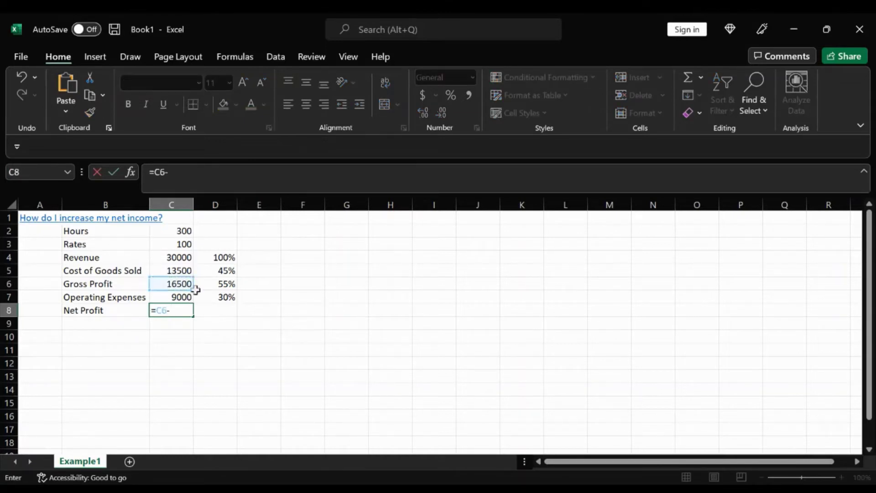
click(178, 297)
key(Return)
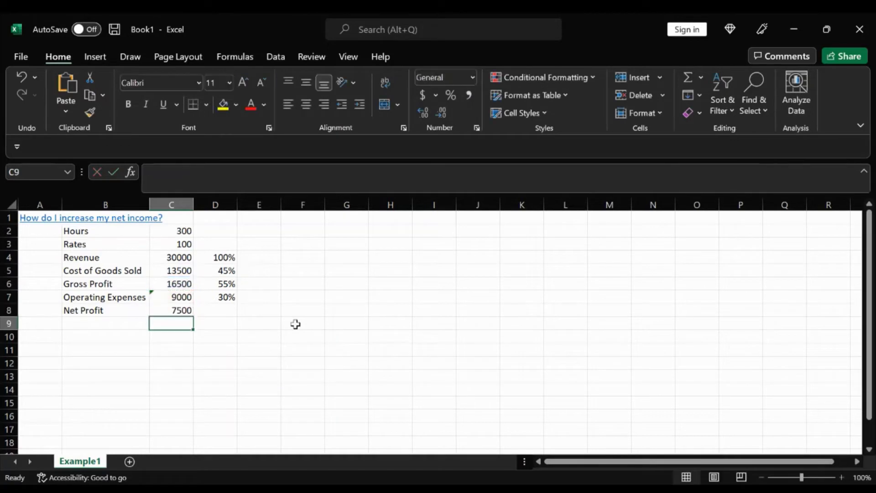
Enter =C8/C4 in D8 and format it as a percentage, showing 25%.
key(Right)
key(Up)
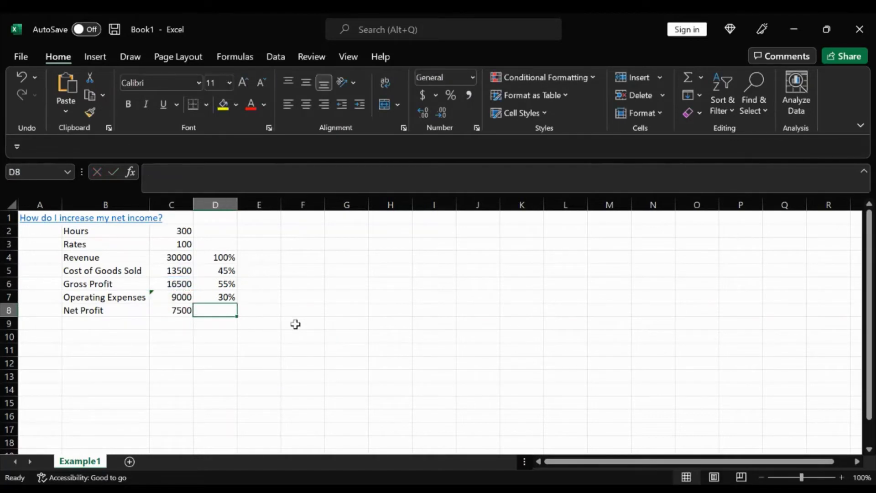
text(=)
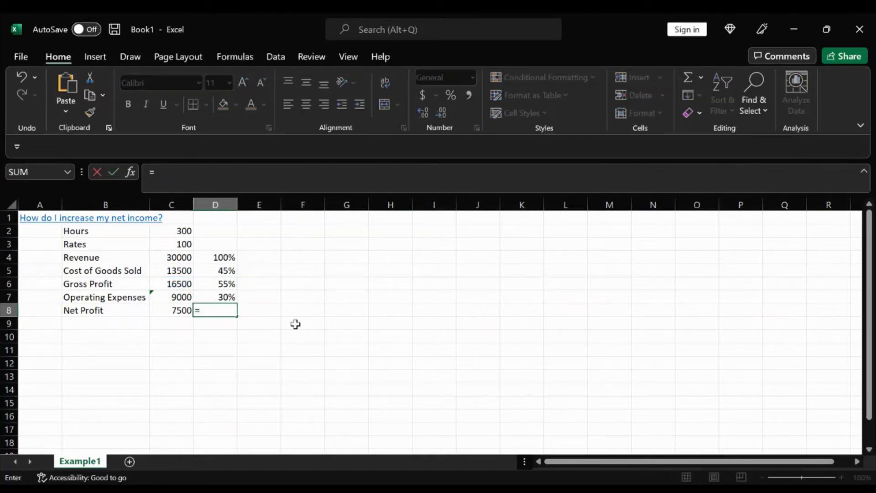
click(171, 311)
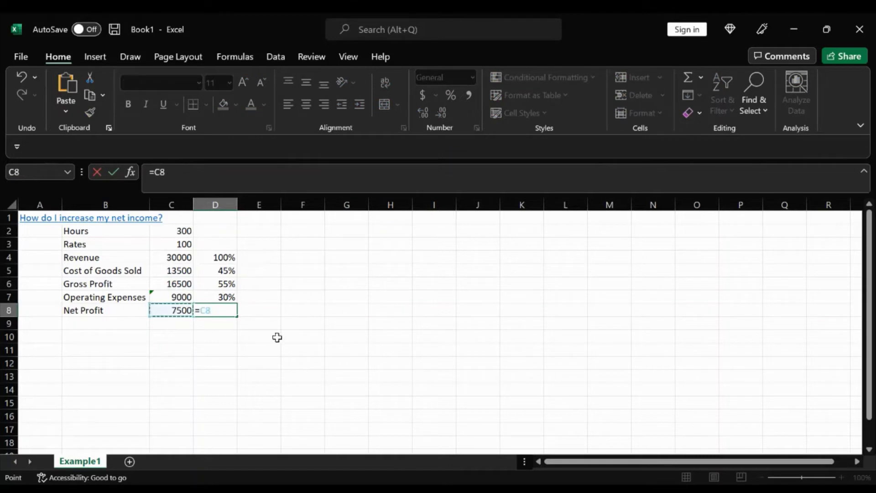
text(/)
click(167, 258)
key(Return)
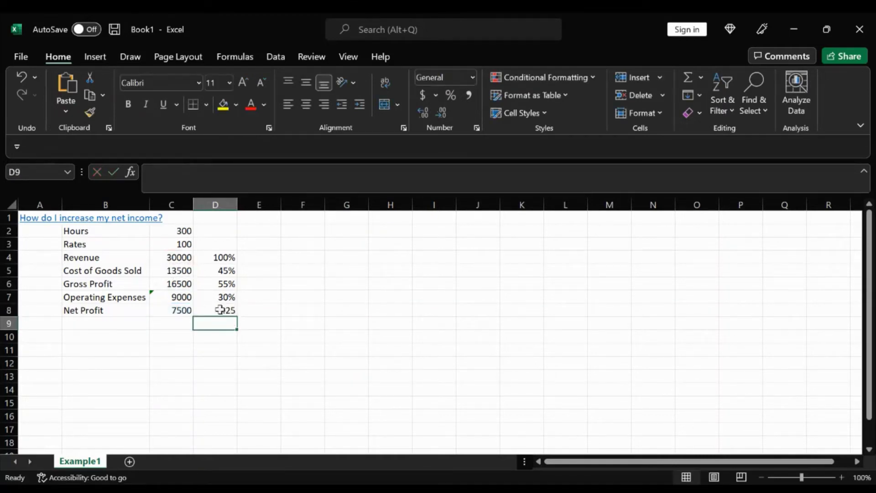
click(225, 312)
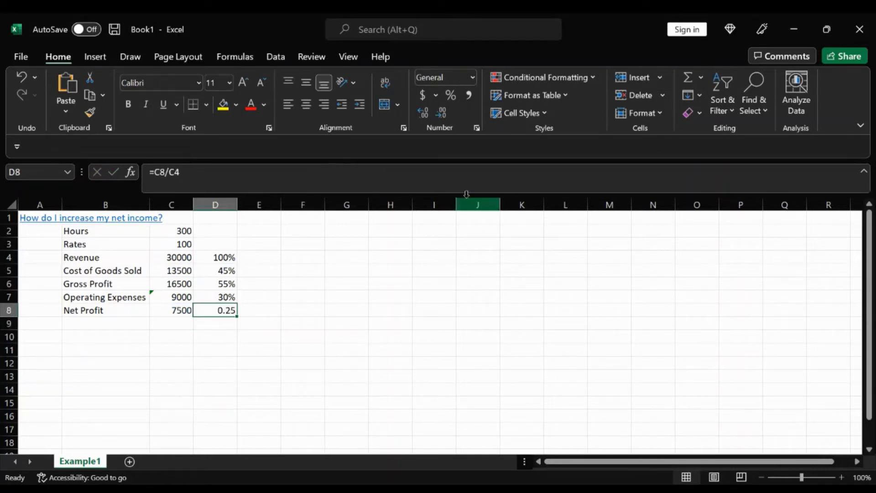
click(450, 95)
key(alt+a)
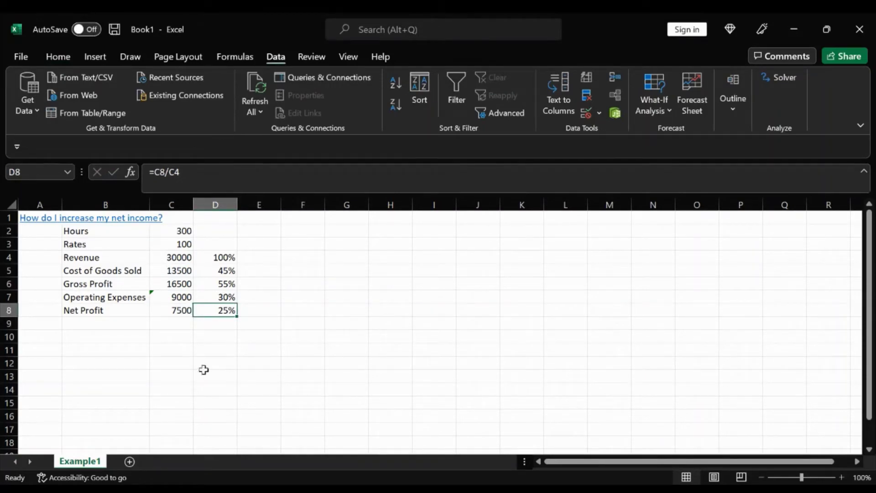
drag(90, 257, 97, 309)
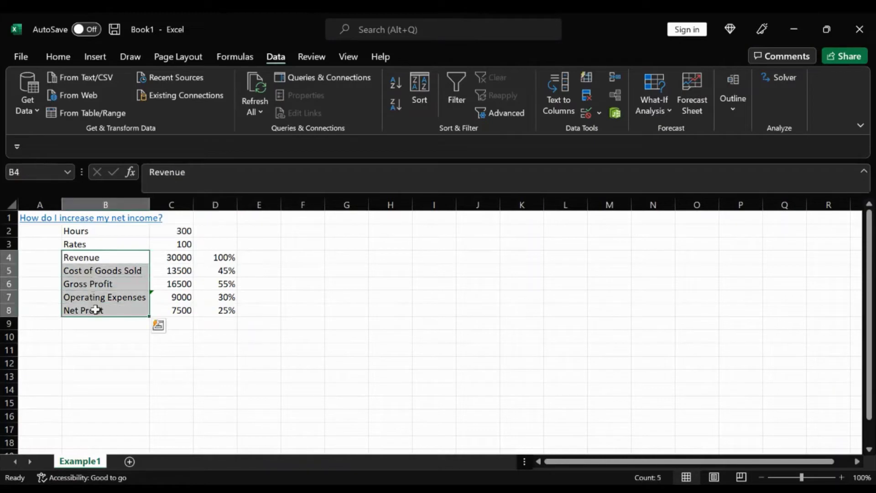
click(254, 313)
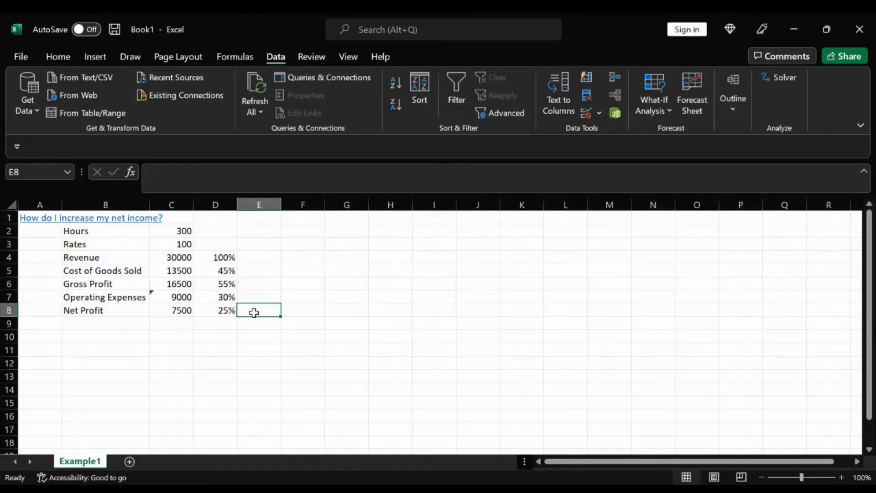
click(116, 257)
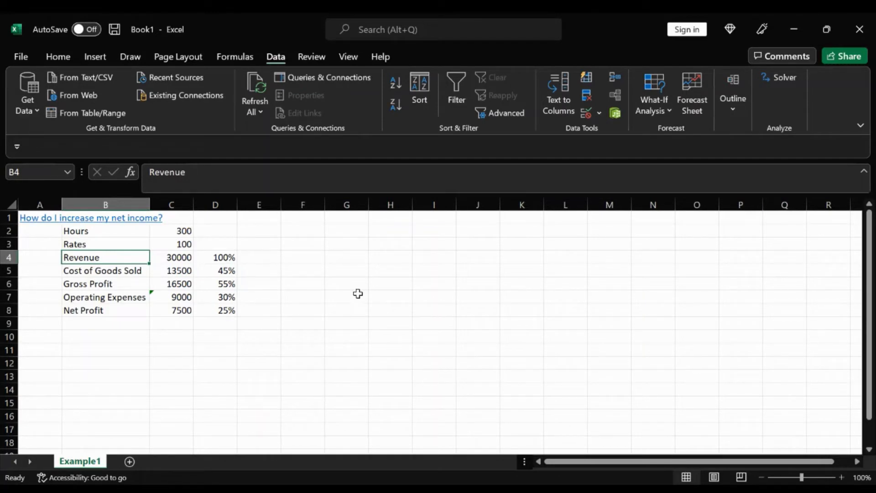
drag(111, 232, 113, 244)
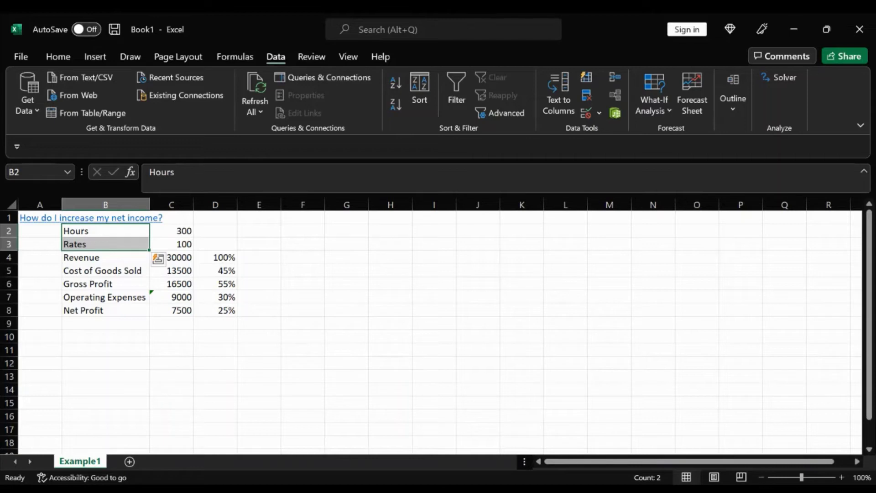
Add 'Net Income' in B10 with target 12500 in C10, then copy A1:D10.
click(97, 337)
text(N)
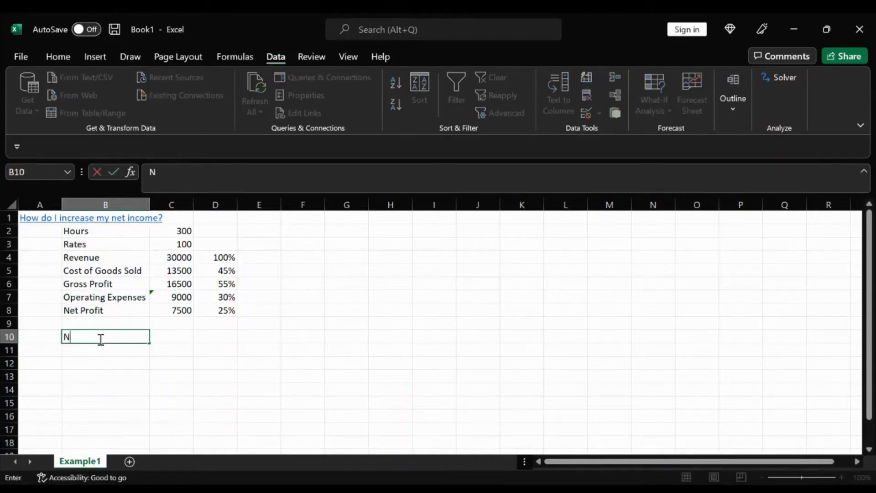
text(et Income)
key(Tab)
text(12500)
click(224, 338)
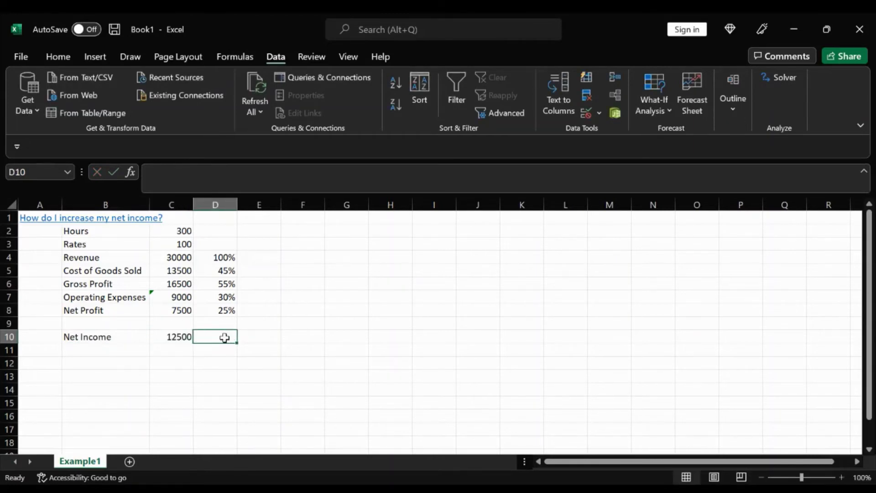
drag(224, 338, 41, 224)
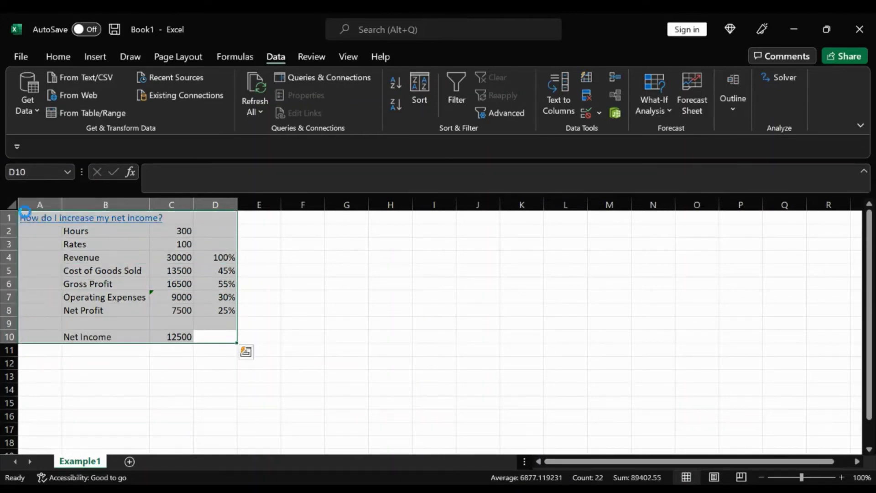
key(ctrl+c)
Paste the table onto a new sheet, AutoFit column B, and name the sheet 'Rates'.
click(171, 349)
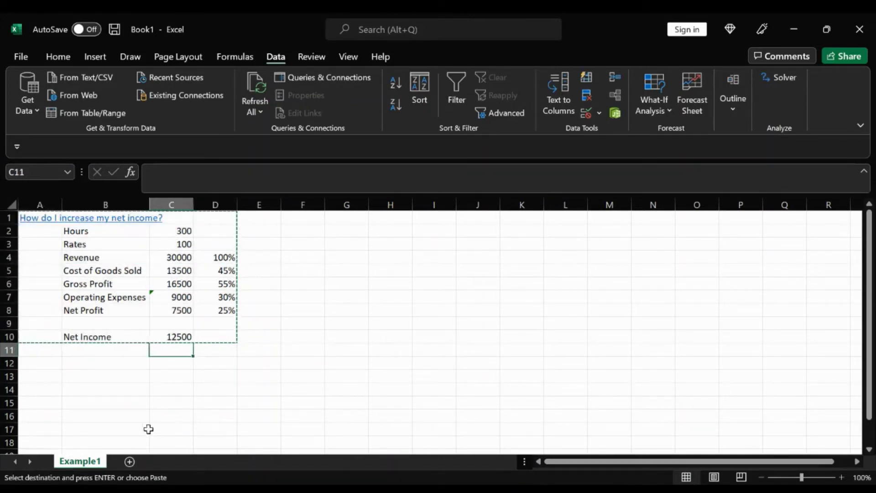
click(129, 461)
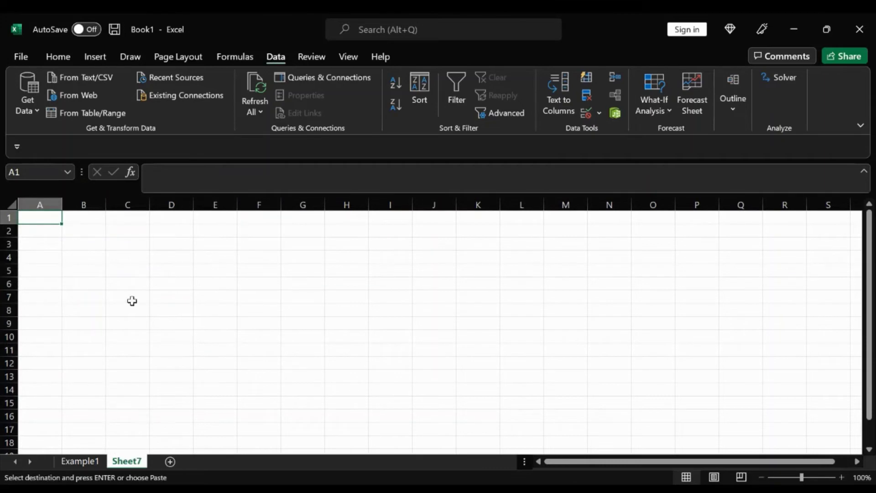
key(ctrl+v)
double_click(105, 205)
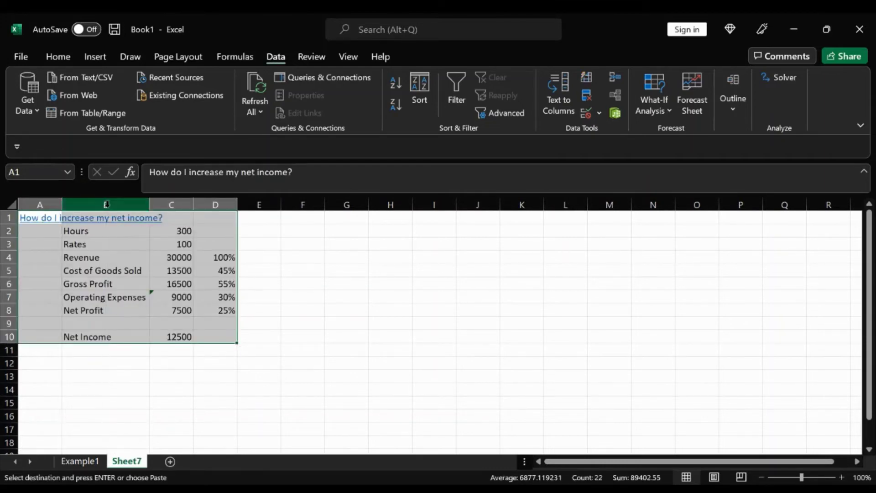
double_click(130, 461)
text(Rates)
click(244, 350)
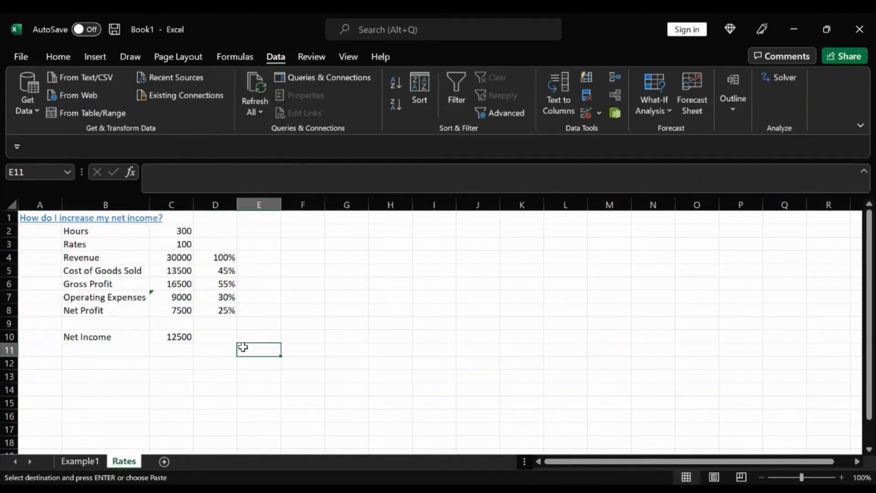
click(230, 338)
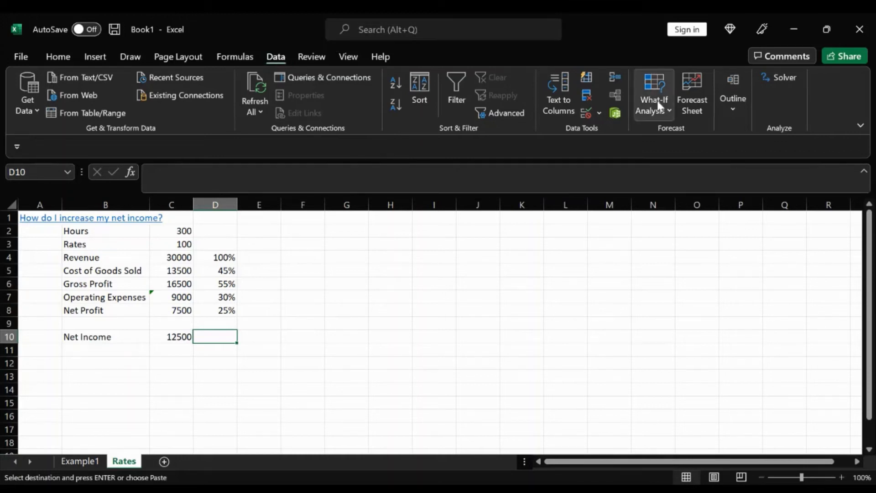
Goal Seek Net Profit in C8 to 12500 by changing Rates in C3, giving 166.6667.
click(664, 113)
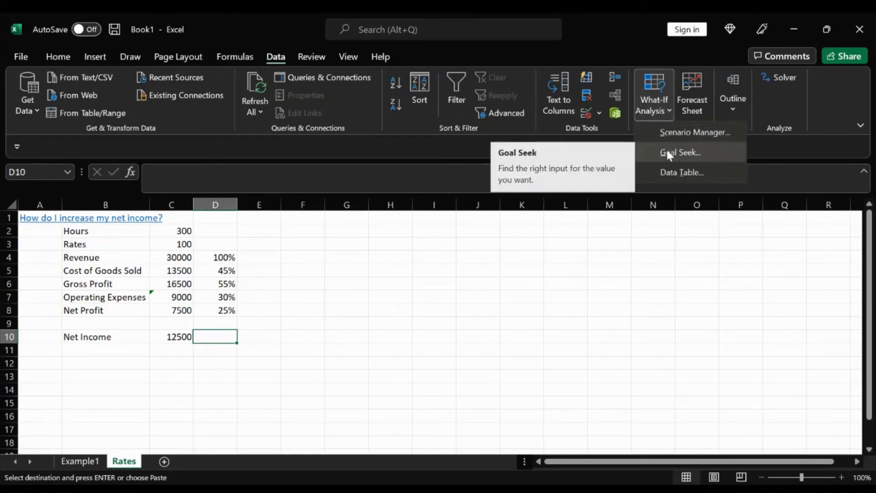
click(706, 154)
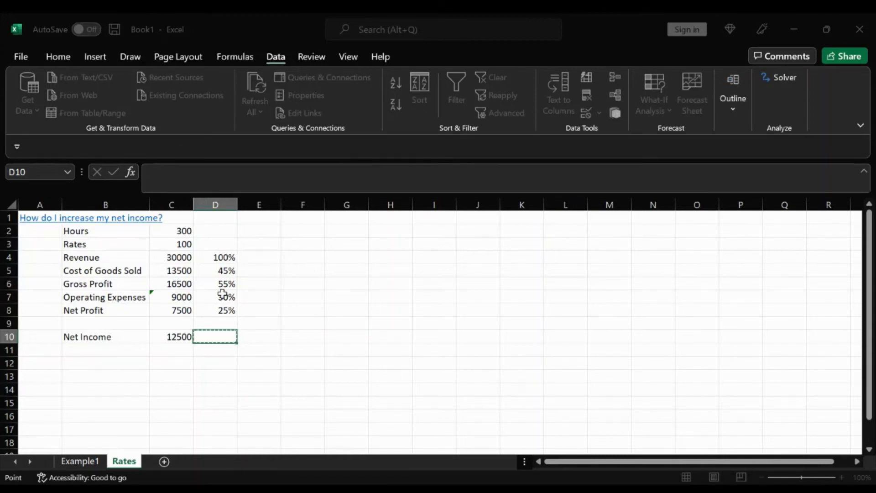
click(176, 311)
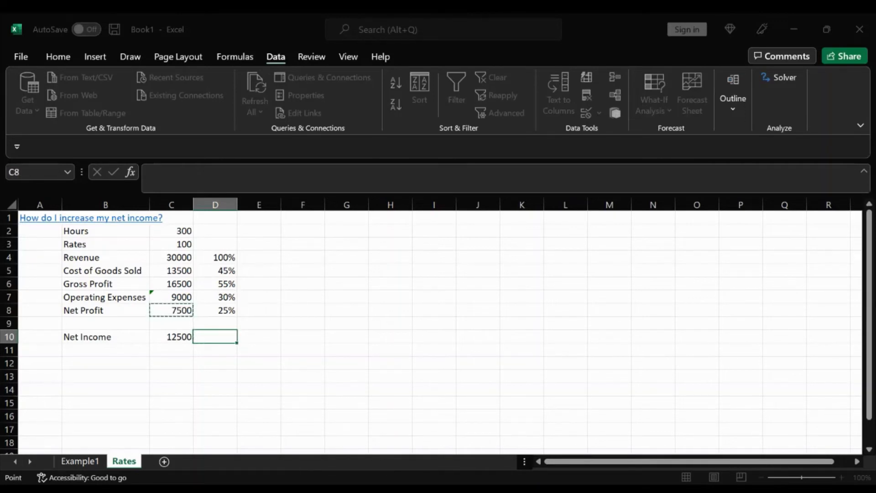
key(Escape)
text(=)
click(175, 245)
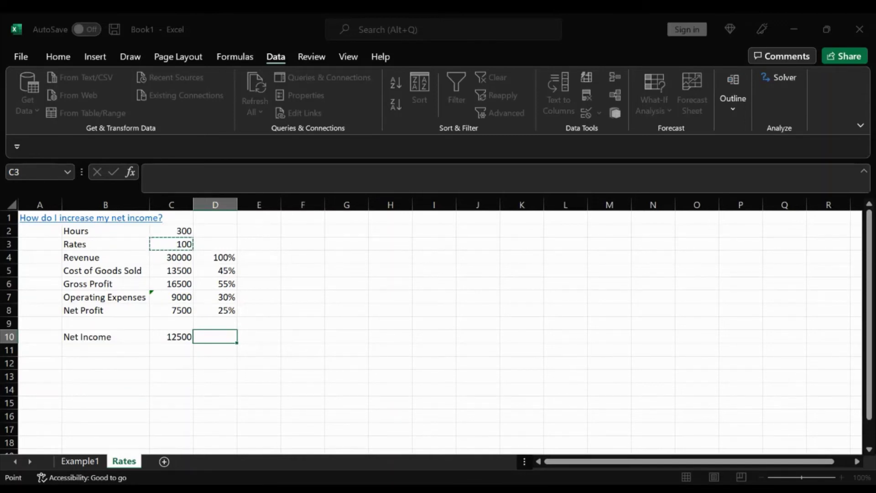
click(388, 311)
click(410, 305)
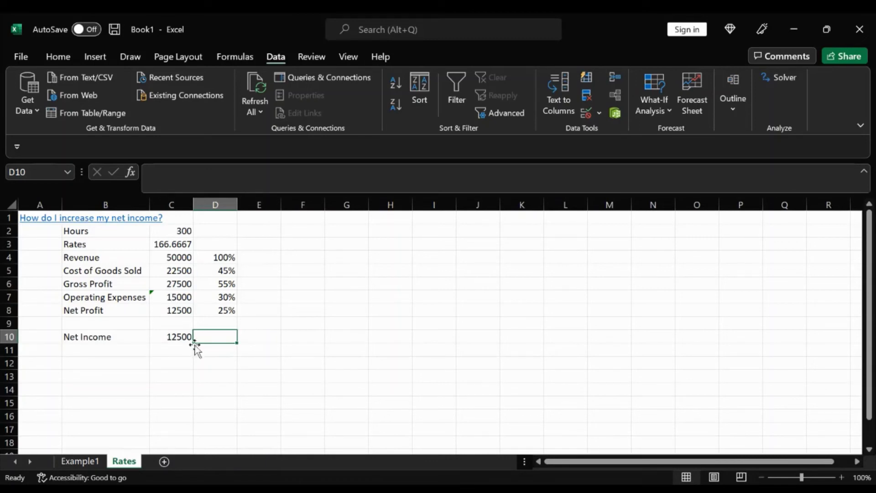
Add a new sheet named 'Hours'.
click(164, 462)
double_click(155, 462)
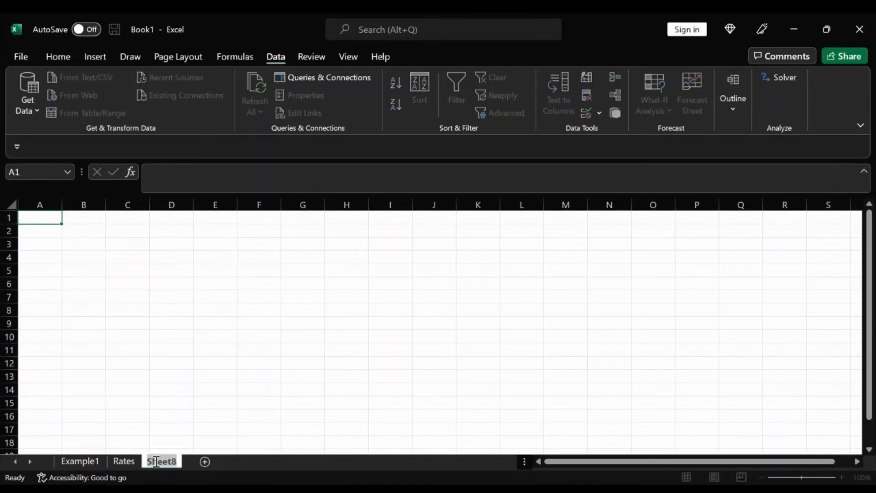
text(Hours)
click(36, 220)
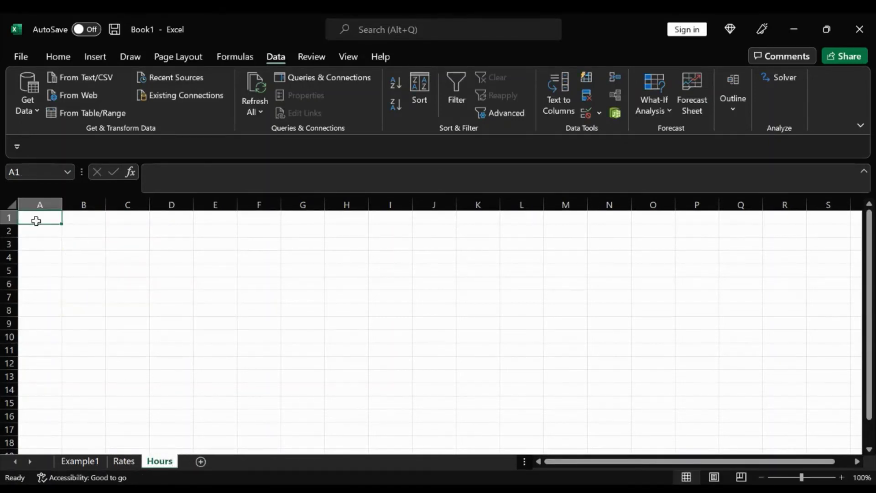
Copy the A1:D10 table from Example1 and paste it into the Hours sheet.
click(92, 463)
drag(219, 342, 18, 219)
key(ctrl+c)
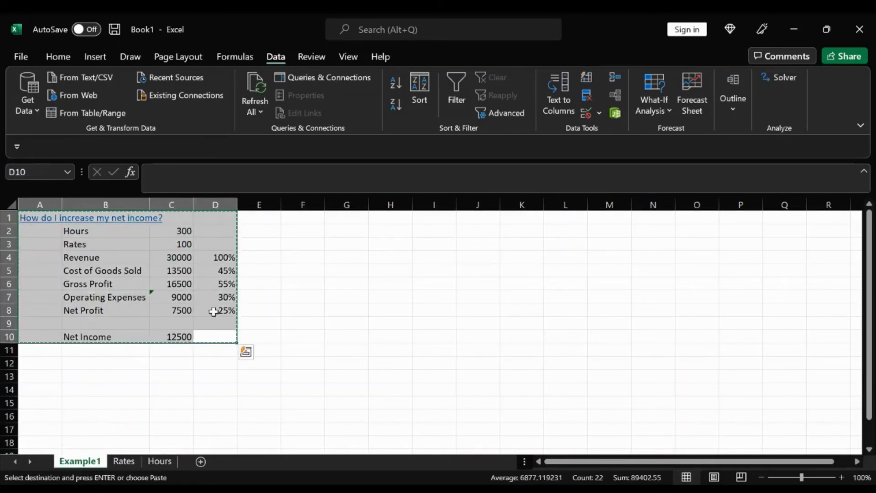
click(214, 337)
click(159, 462)
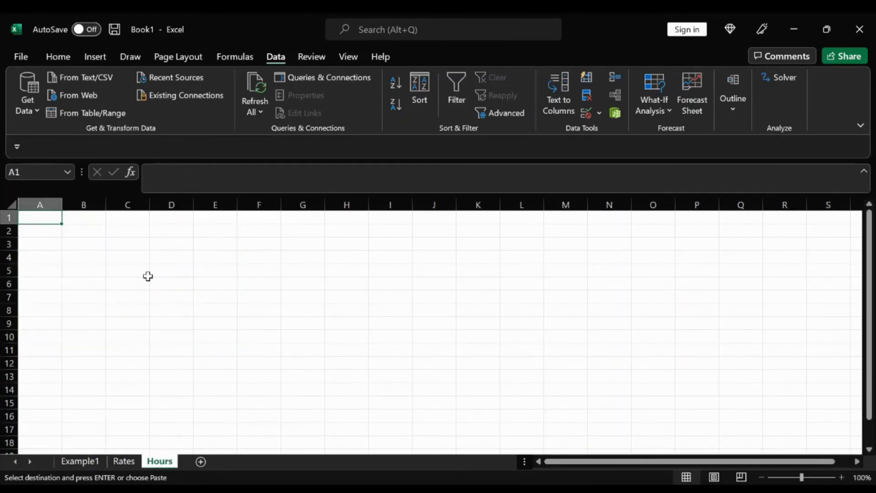
key(ctrl+v)
click(161, 336)
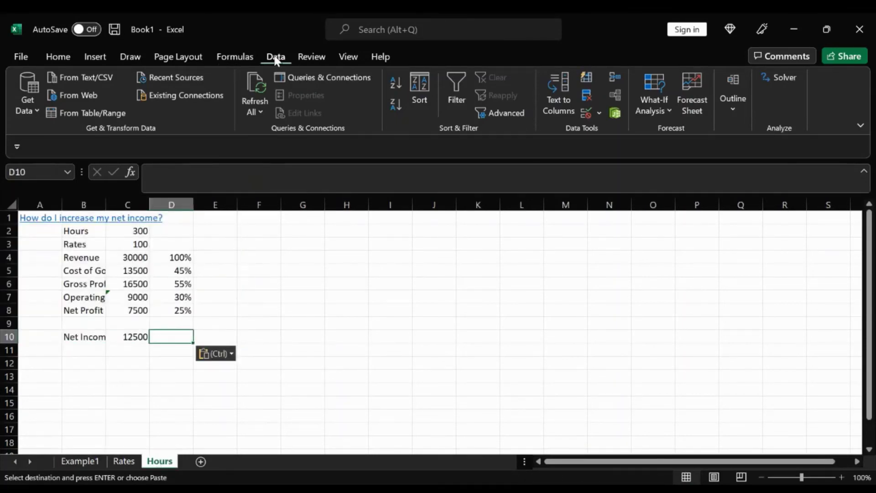
Goal Seek Net Profit C8 to 12500 by changing Hours C2, accepting 500 hours.
click(645, 87)
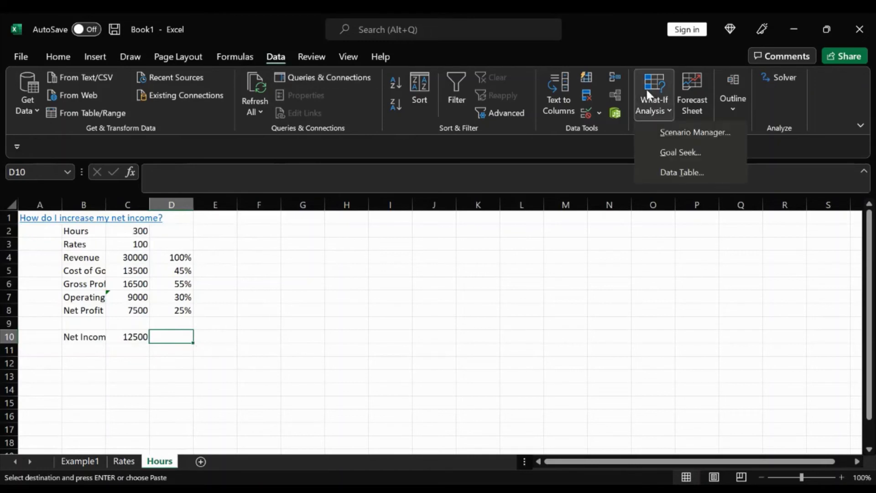
click(662, 153)
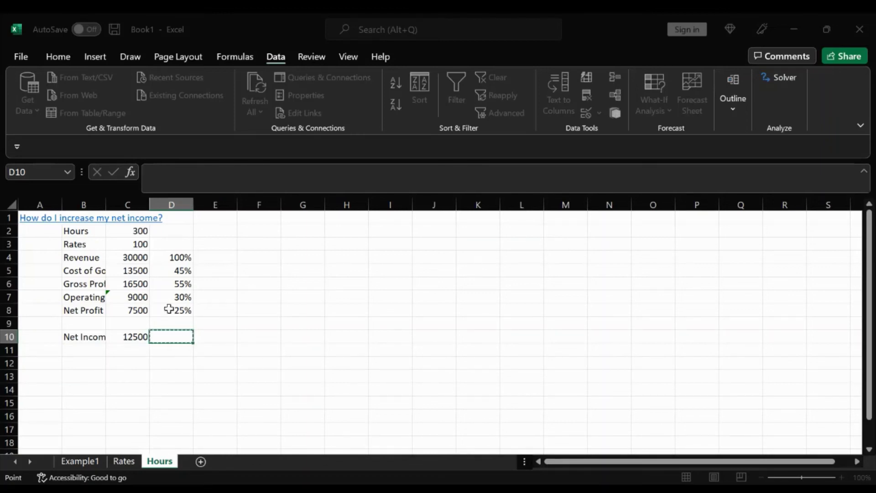
click(118, 314)
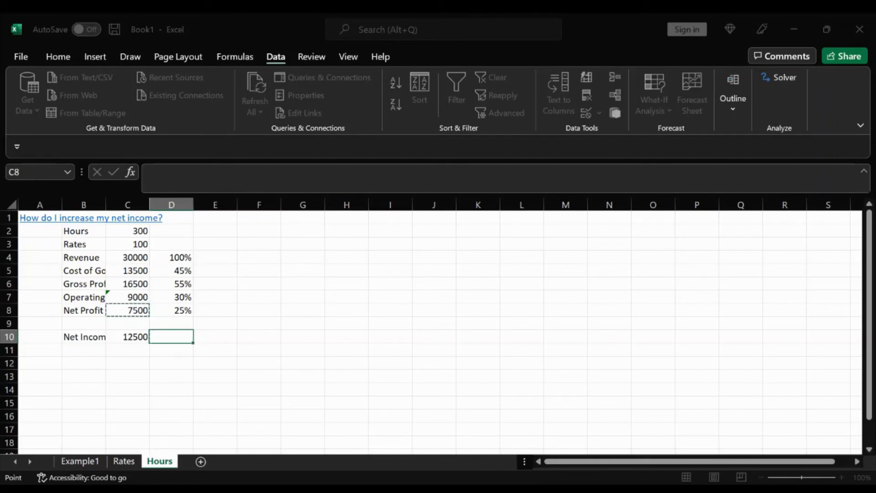
key(Escape)
click(130, 235)
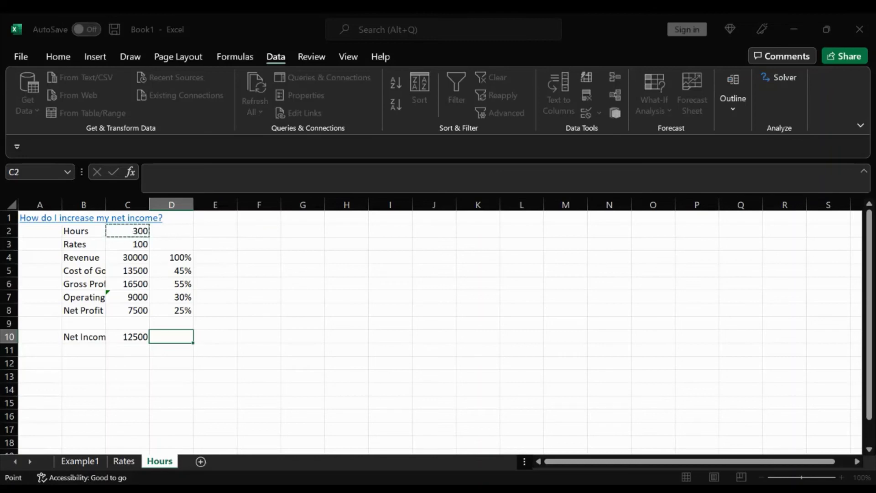
click(413, 305)
click(415, 303)
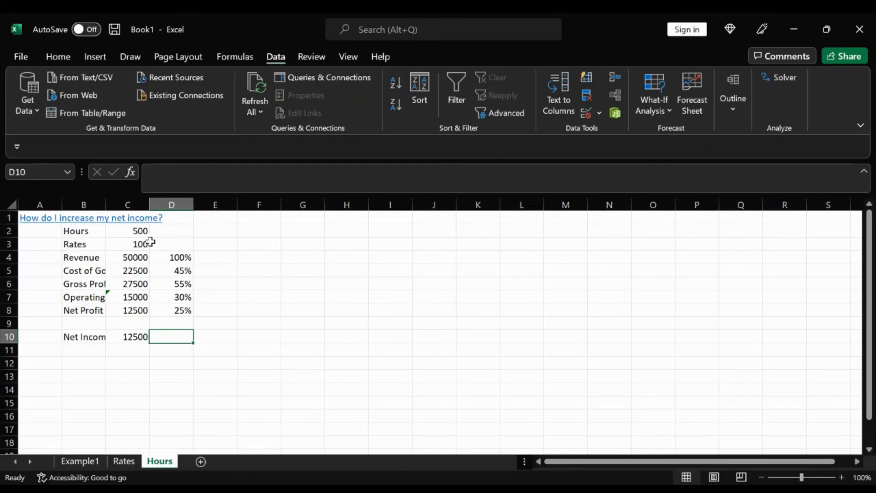
click(138, 337)
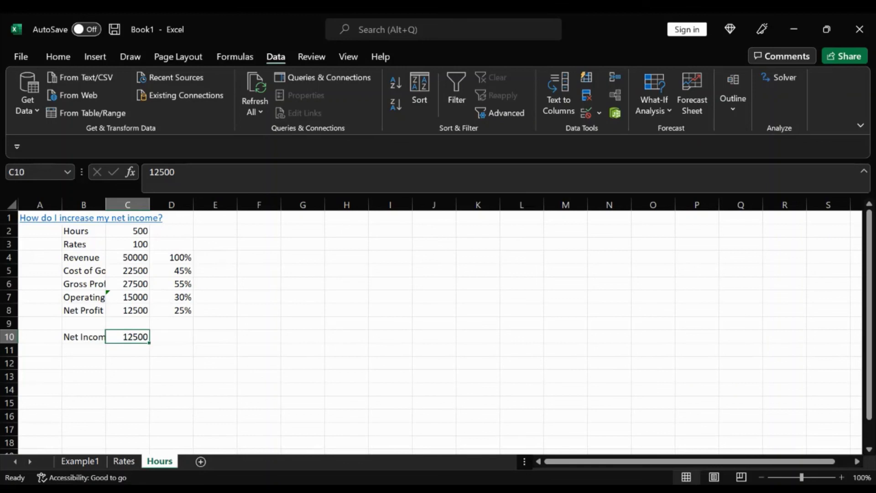
click(125, 462)
click(157, 463)
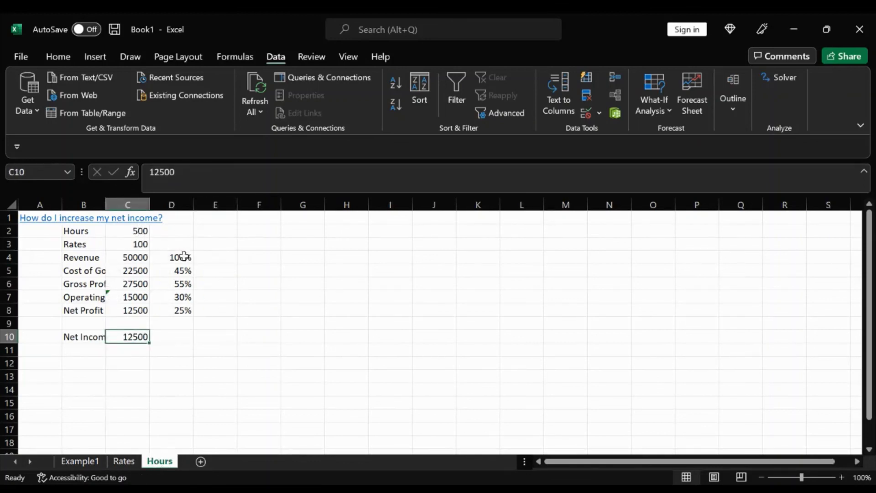